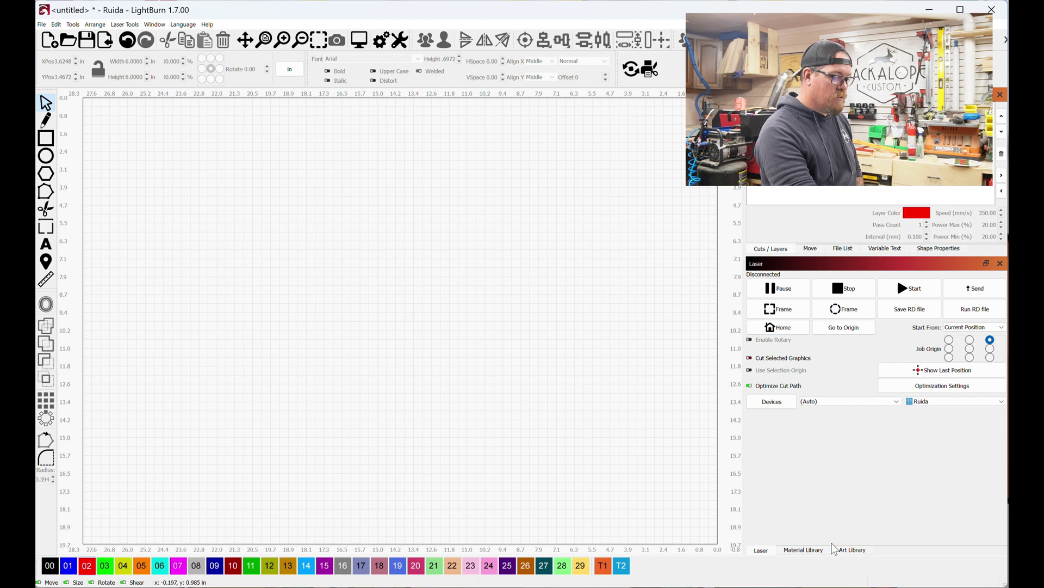
Move the Art Library tab to the end of the dock, after Laser and Material Library
click(853, 550)
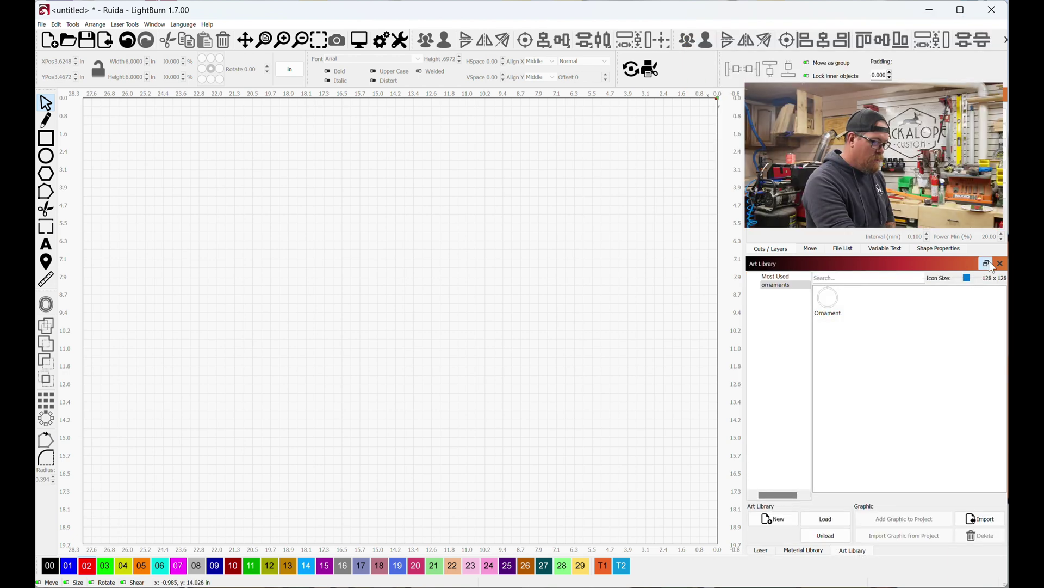
click(986, 263)
drag(892, 246, 909, 319)
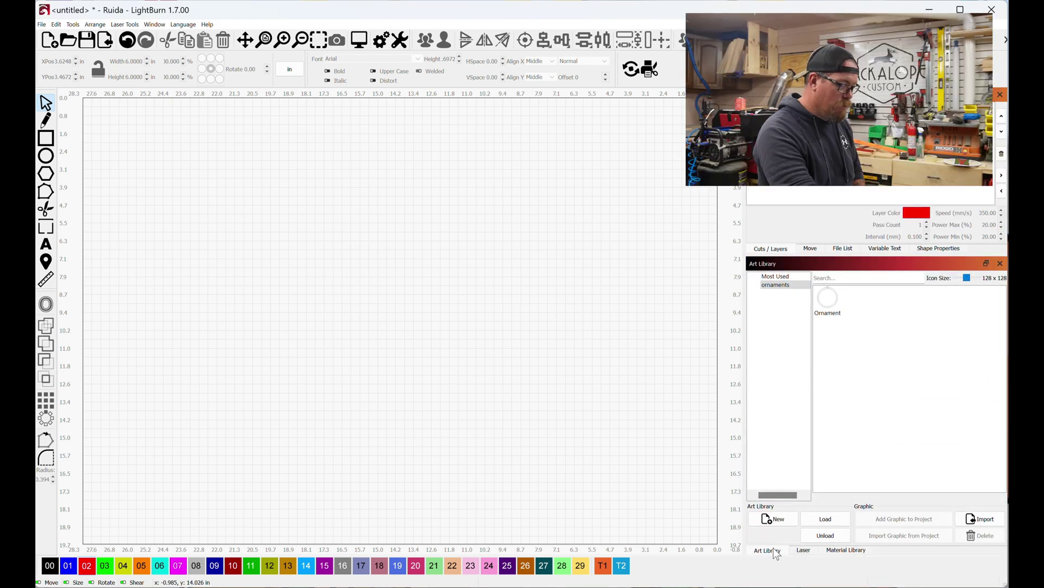
drag(777, 554, 854, 551)
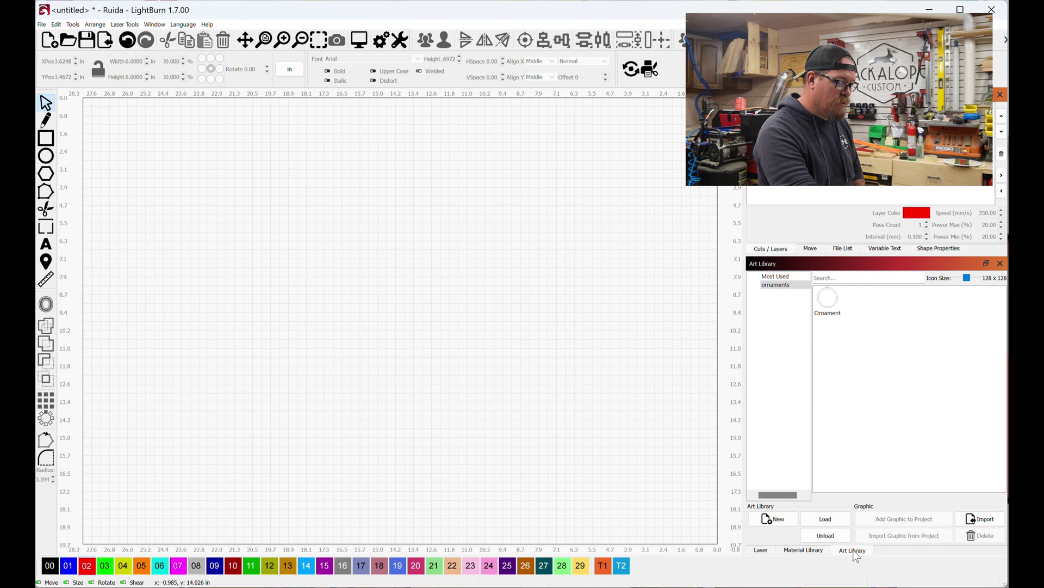
click(813, 550)
click(757, 551)
click(852, 550)
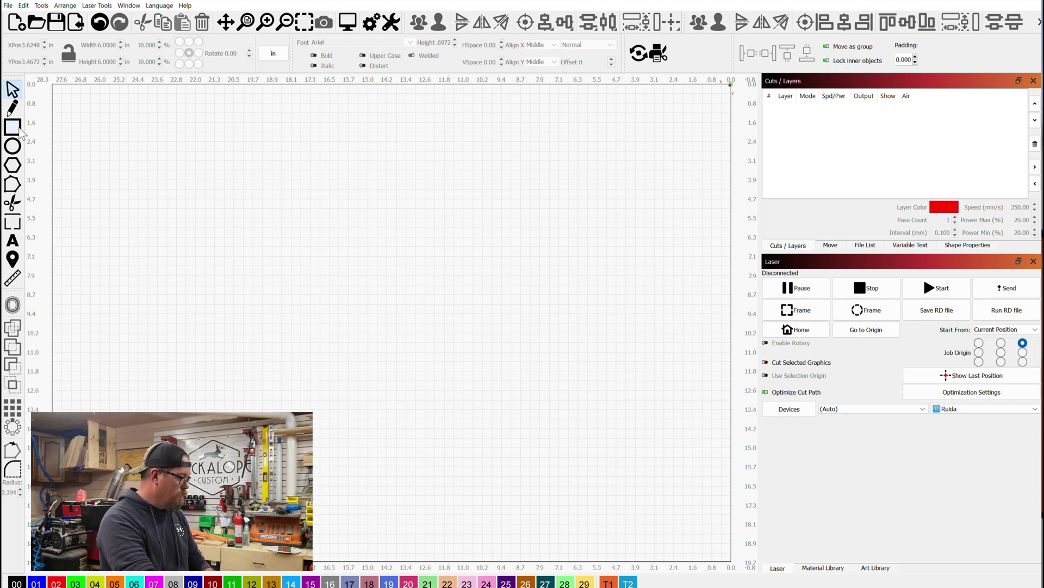
Draw a large rectangle across the canvas on the blue layer 01
click(13, 127)
mouse_move(126, 106)
mouse_down()
mouse_move(607, 308)
mouse_move(696, 383)
mouse_up()
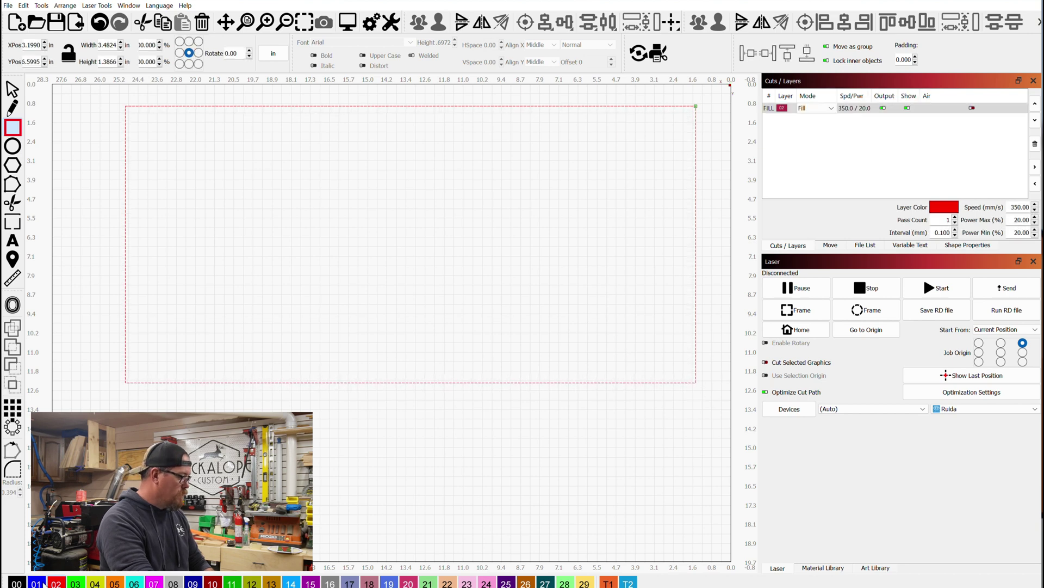
click(36, 584)
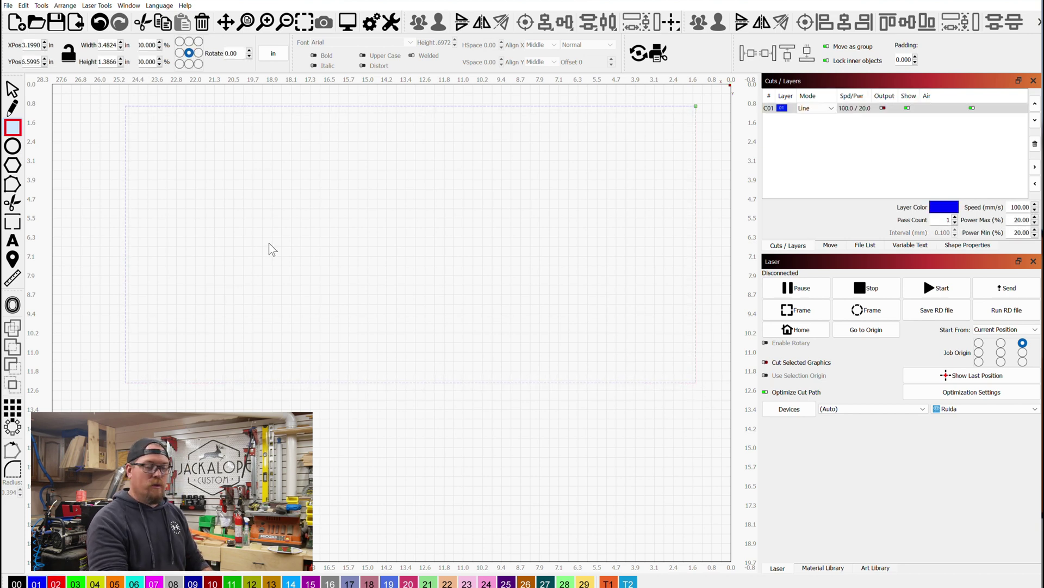
Draw a smaller rectangle on black layer 00 and set its width to 6 inches
drag(454, 151, 539, 264)
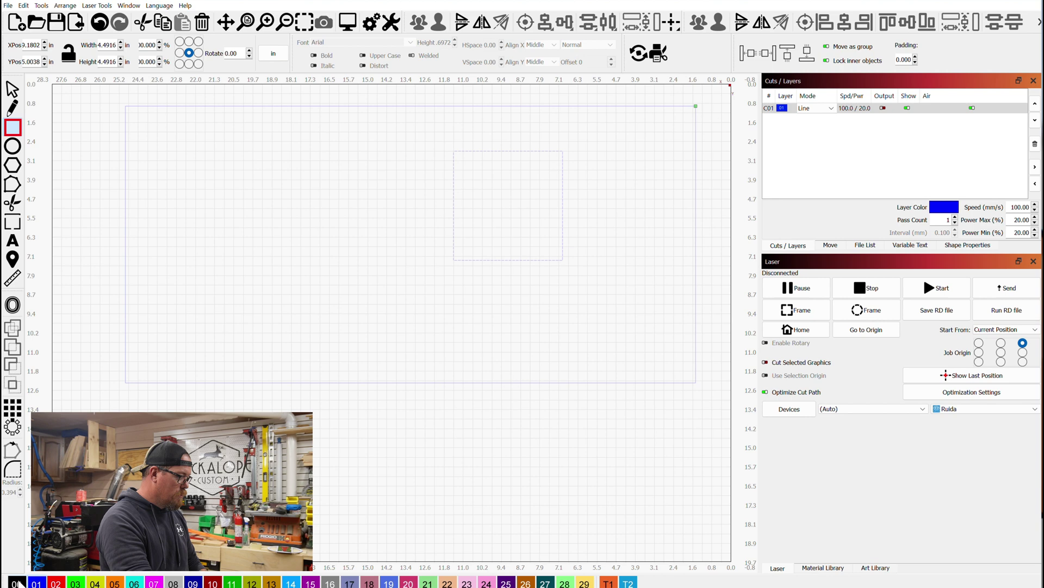
click(17, 583)
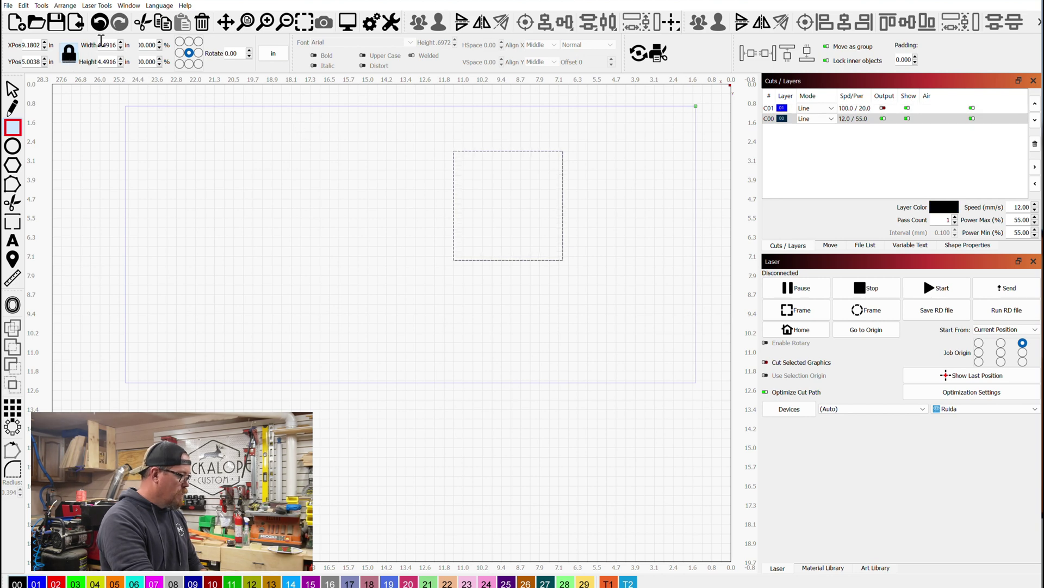
double_click(102, 45)
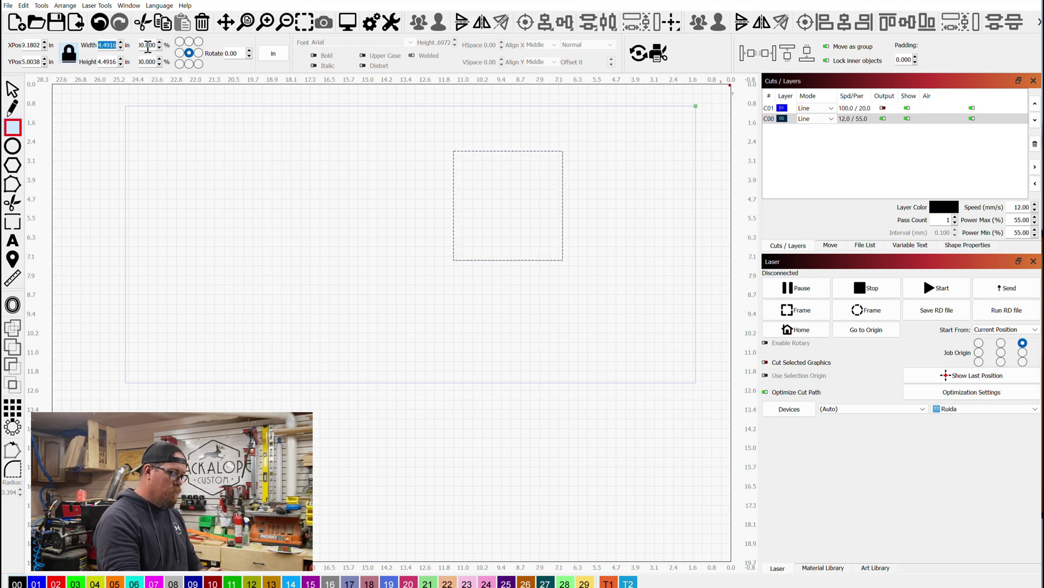
text(6)
key(Return)
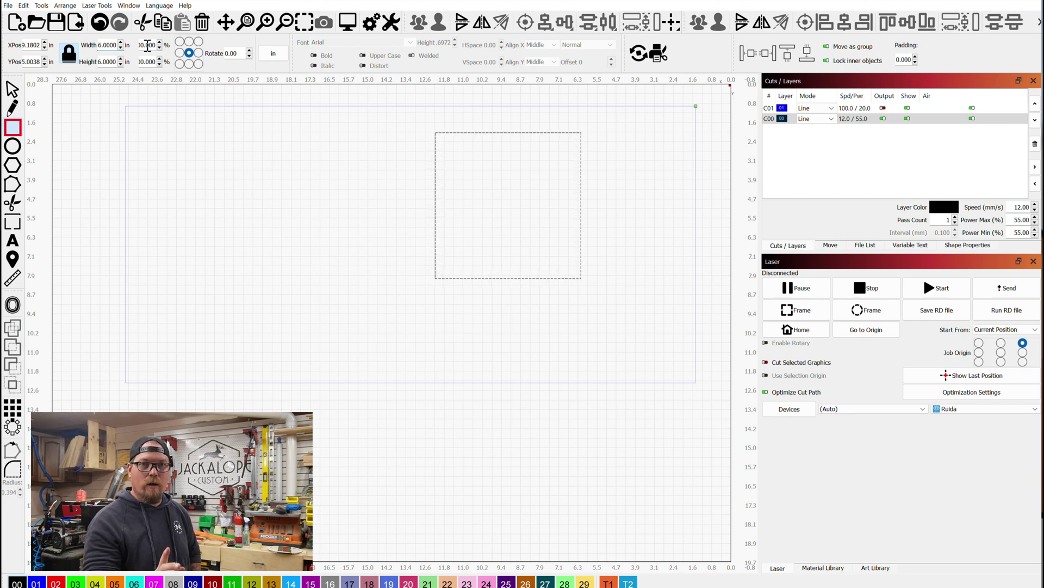
Drag the Ornament graphic from the Art Library's ornaments collection and align it centred in the 6-inch square
click(876, 569)
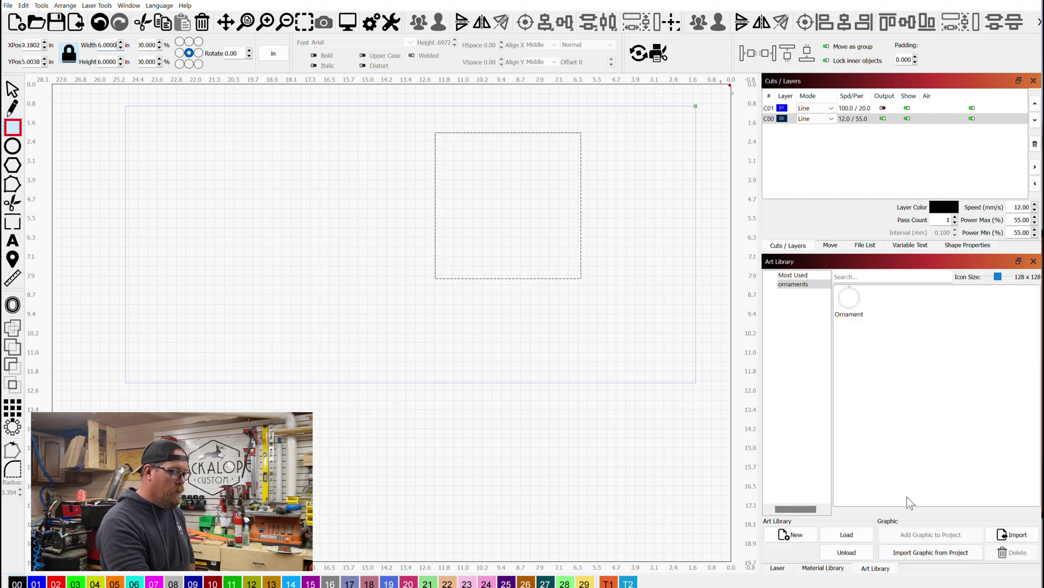
click(804, 274)
click(792, 284)
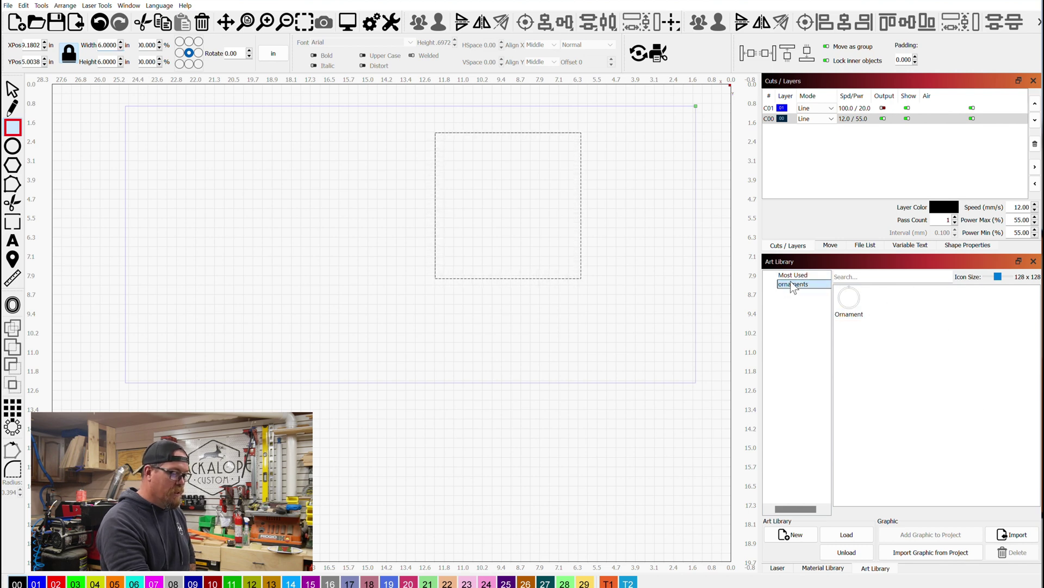
drag(850, 300, 602, 265)
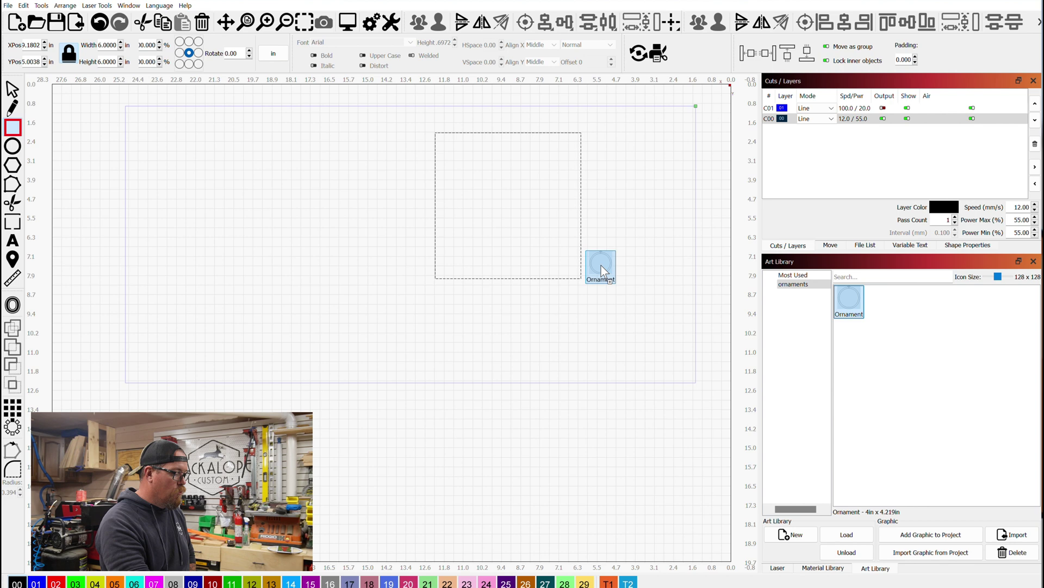
drag(525, 195, 510, 202)
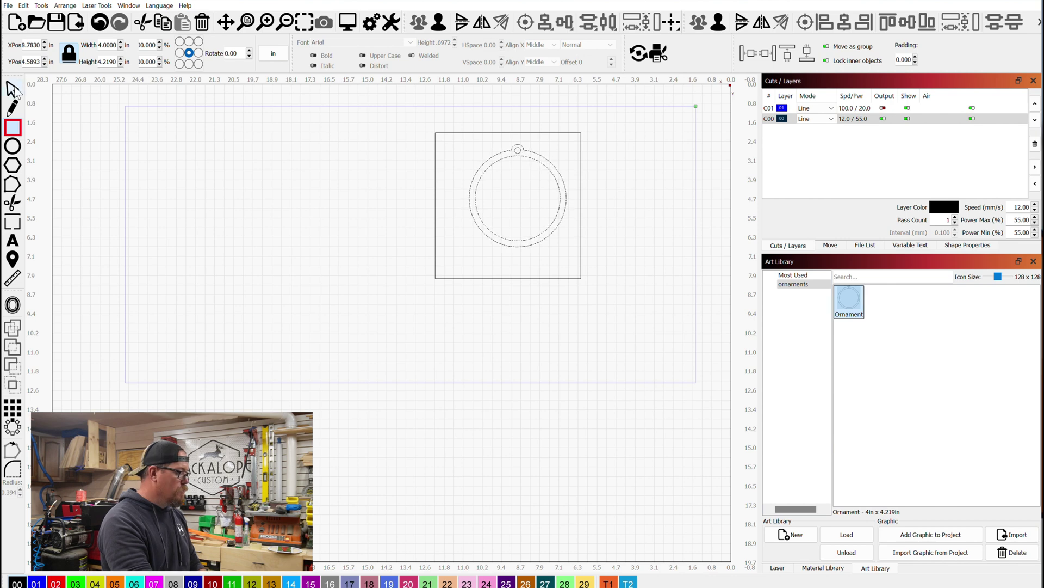
key(Escape)
key(ctrl+a)
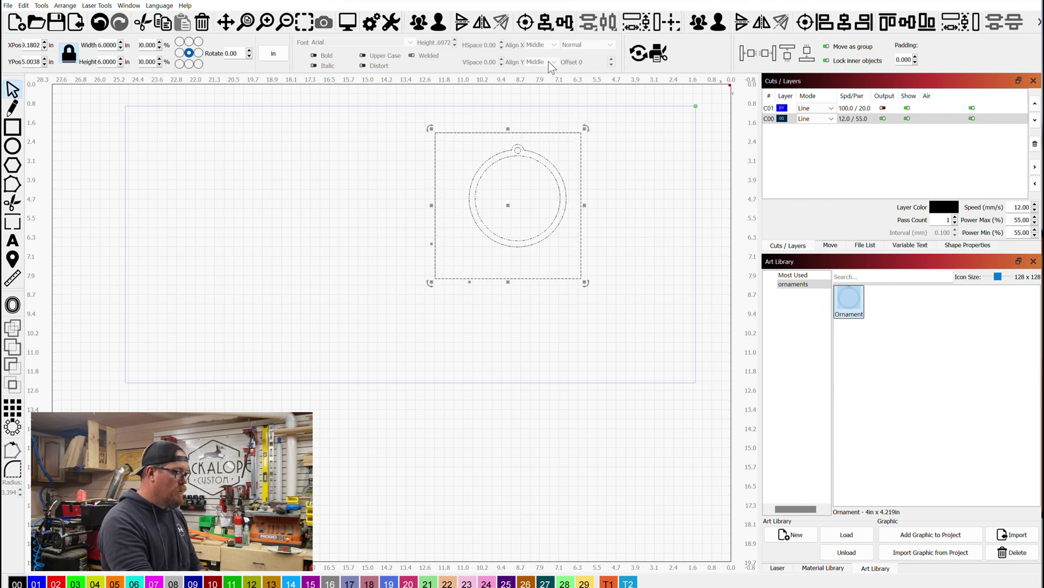
click(523, 21)
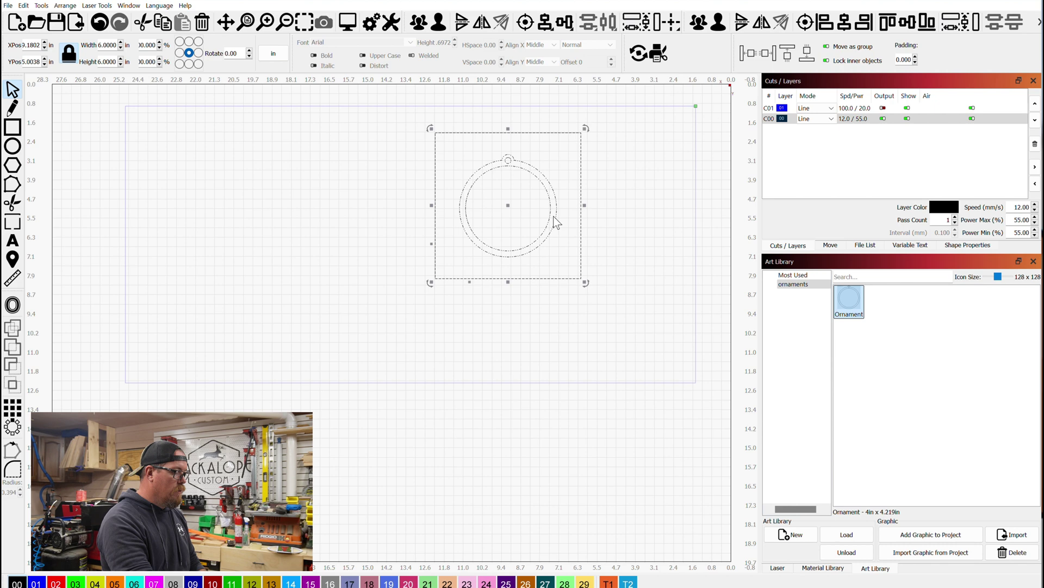
click(626, 201)
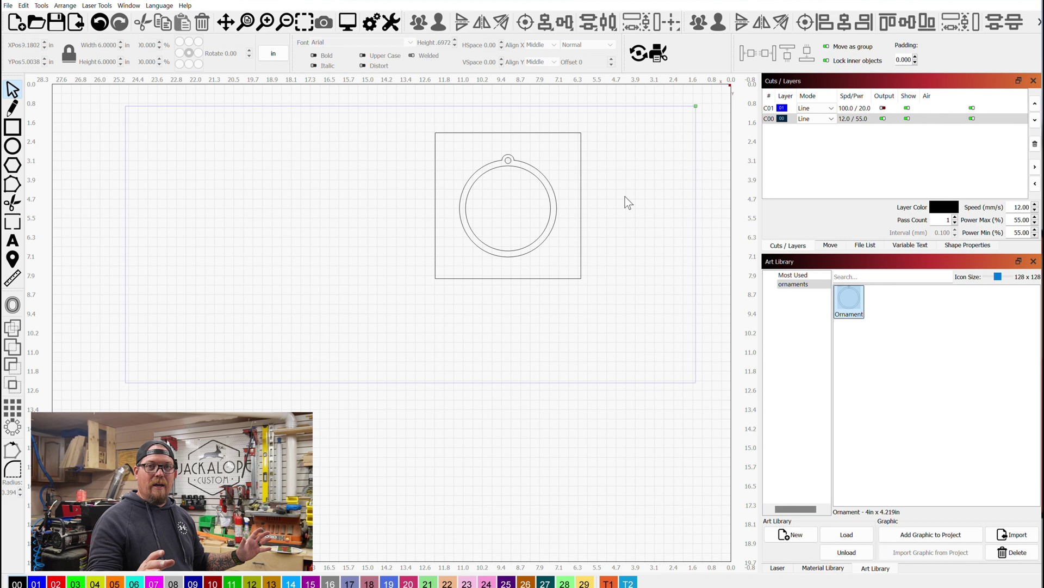
Set up a grid array of the ornament with 4 columns, 3 rows and no half-row shift
click(532, 189)
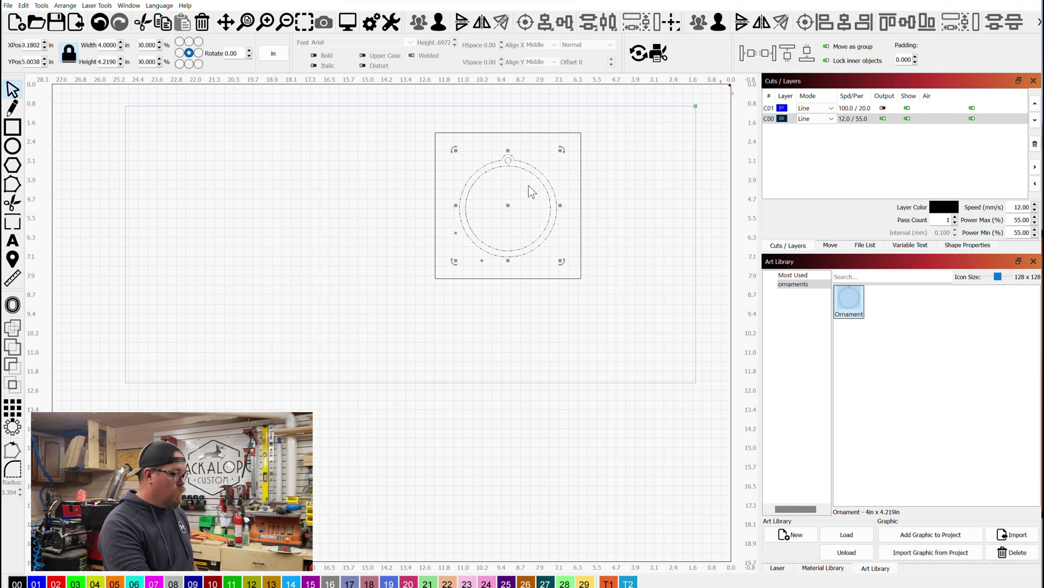
click(12, 409)
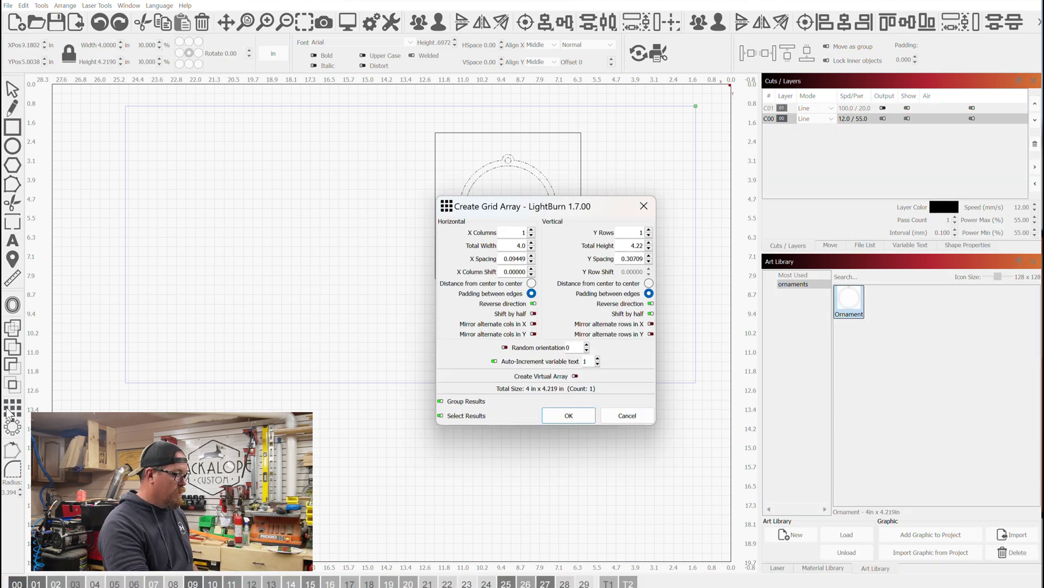
drag(560, 200, 779, 139)
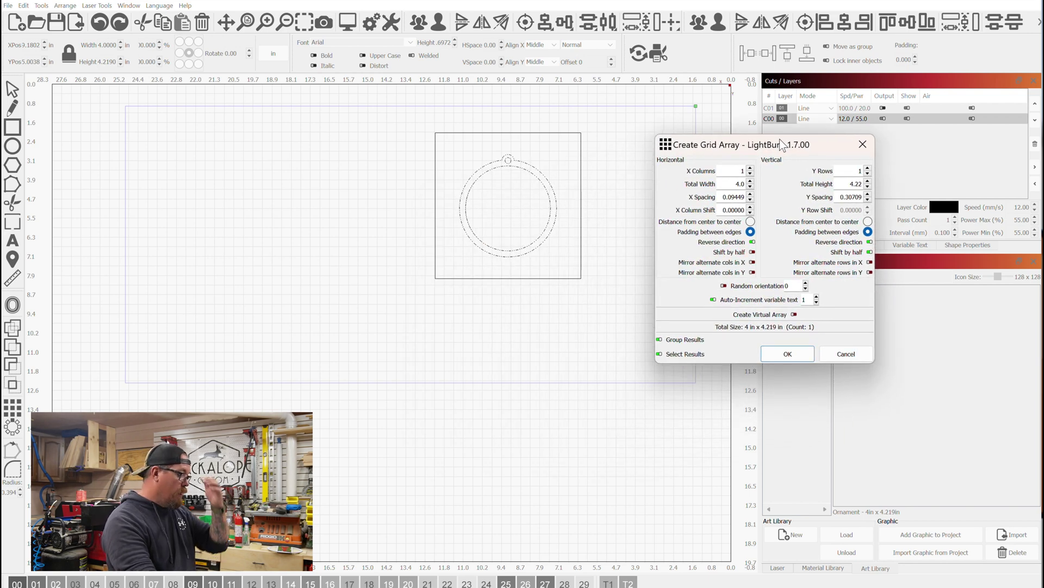
click(750, 168)
click(750, 168)
click(751, 168)
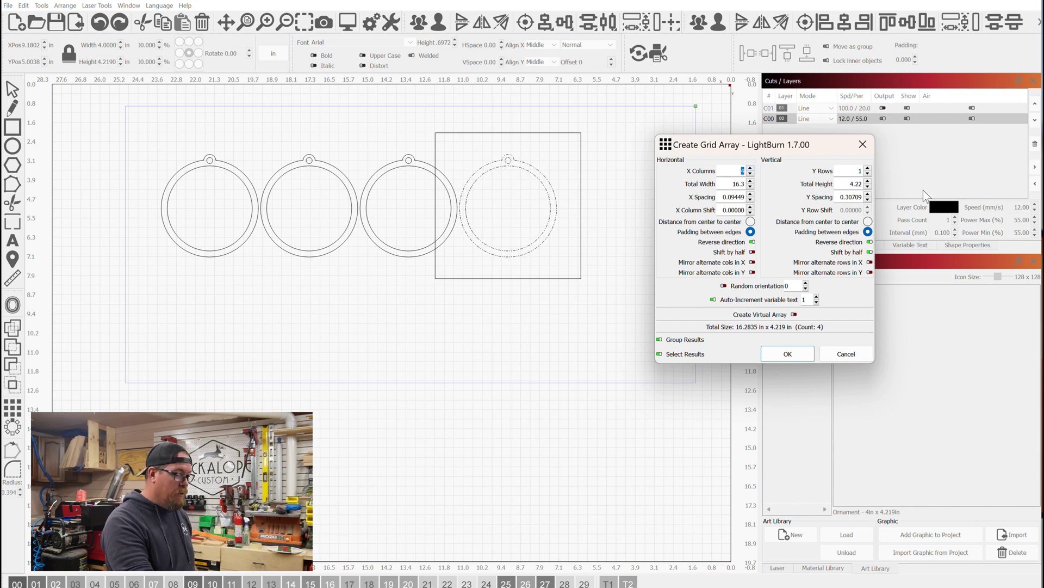
click(868, 168)
click(869, 168)
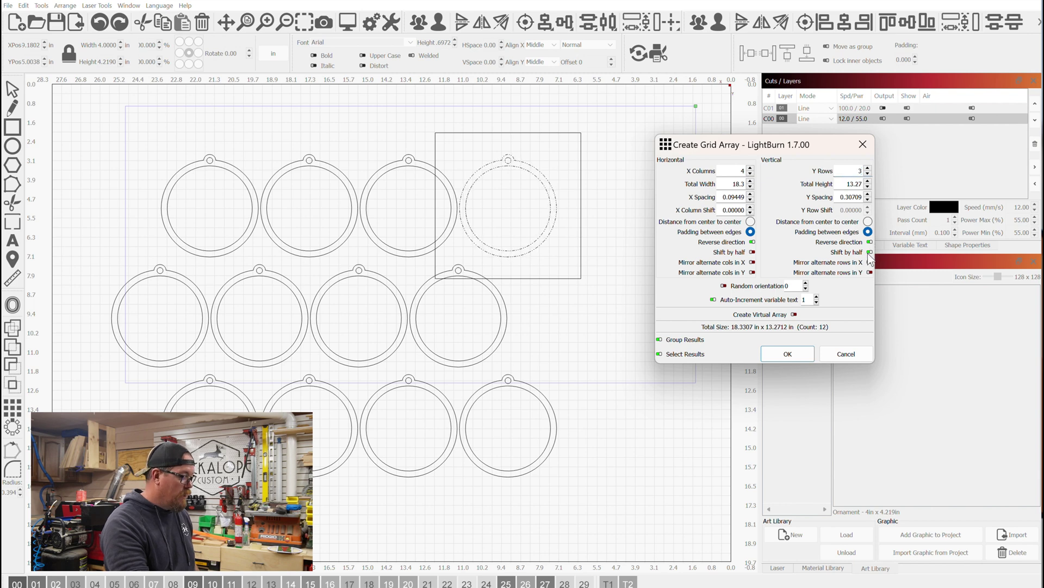
click(870, 252)
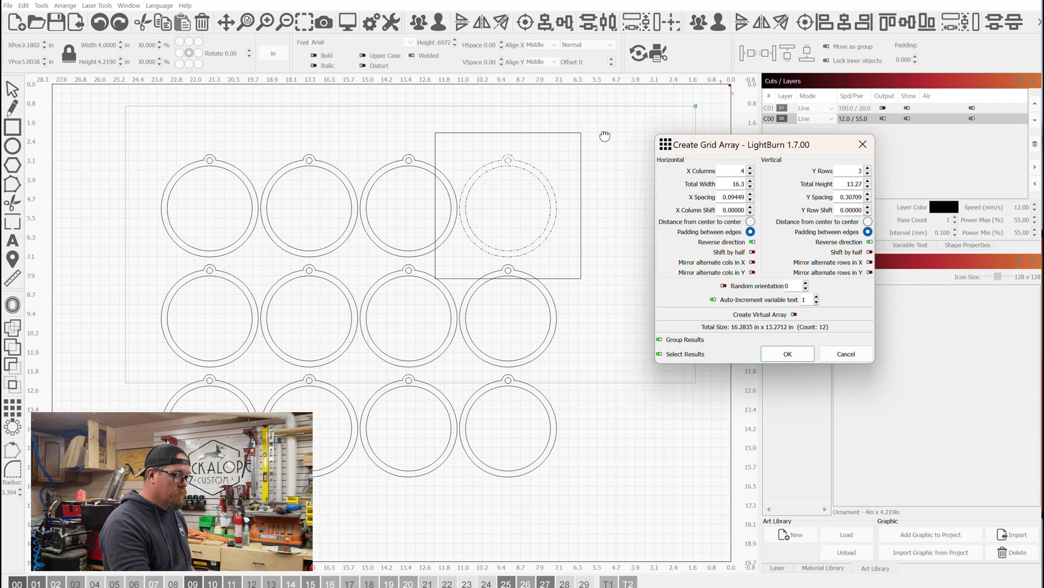
Create the 12-ornament grid and stretch the square frame to surround it
click(783, 354)
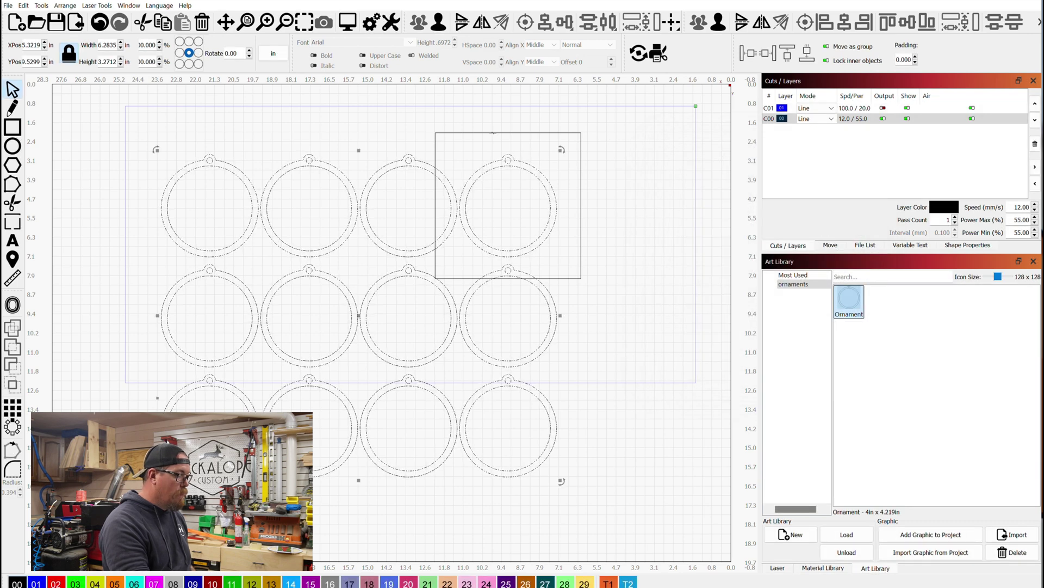
click(493, 133)
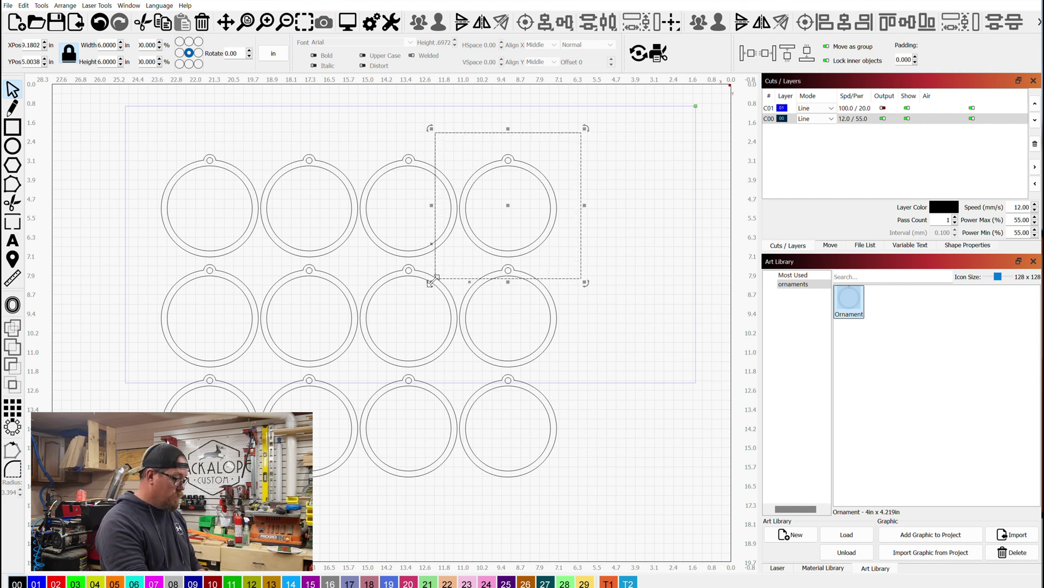
drag(433, 281, 139, 502)
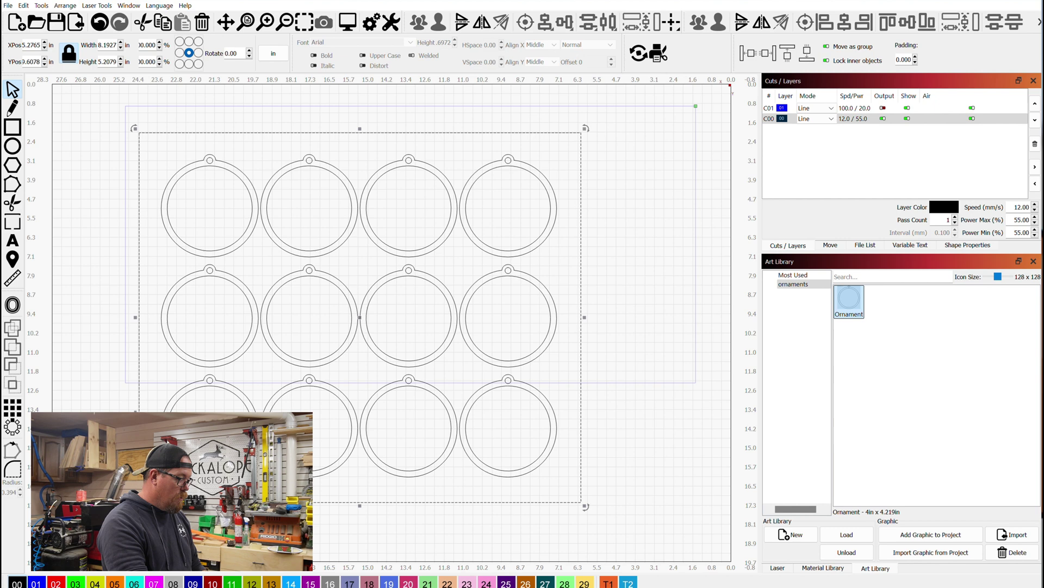
Align the ornament grid's centre with the surrounding rectangle, then deselect
click(504, 465)
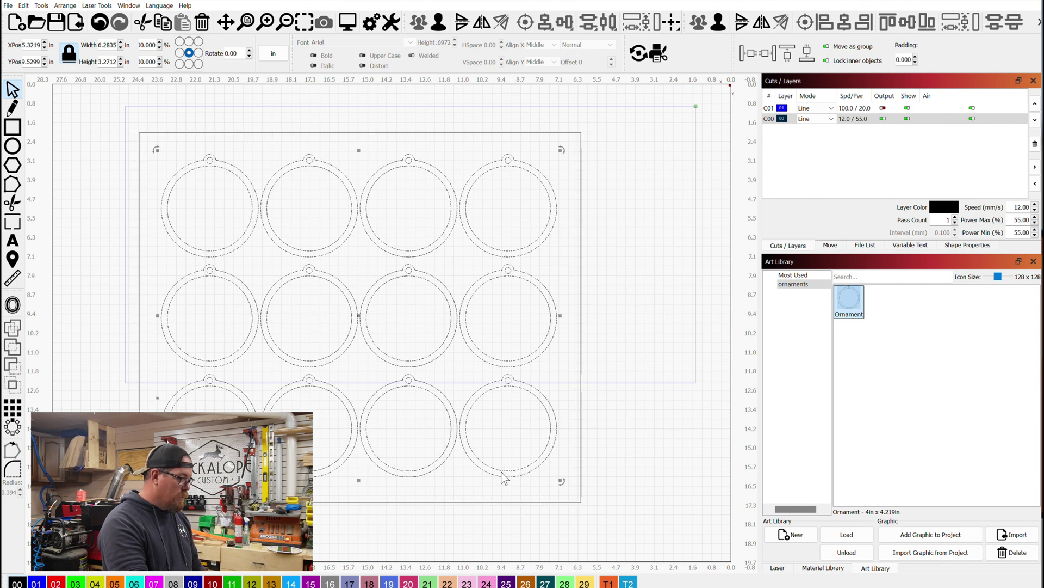
click(461, 133)
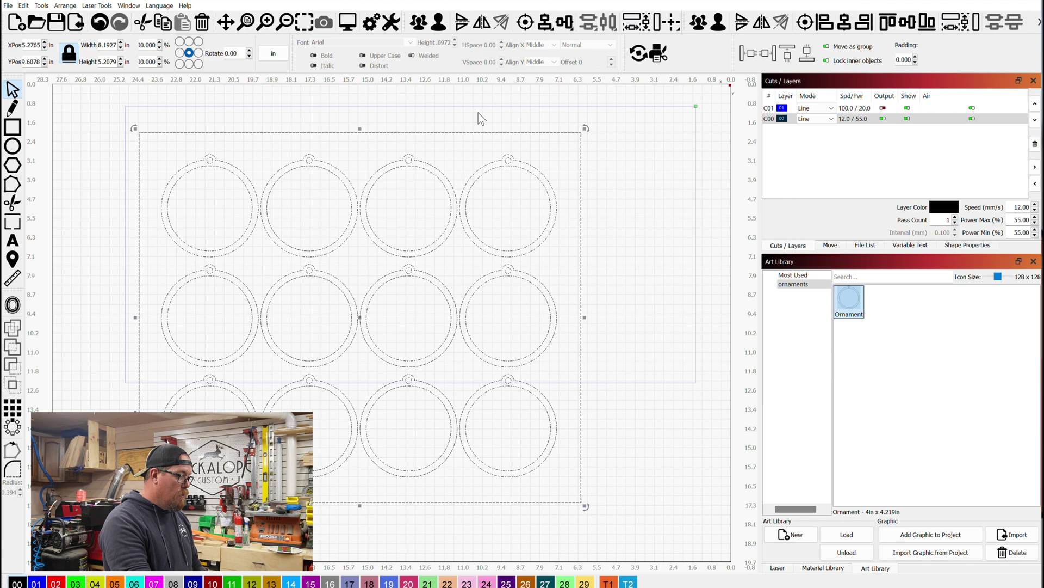
click(527, 21)
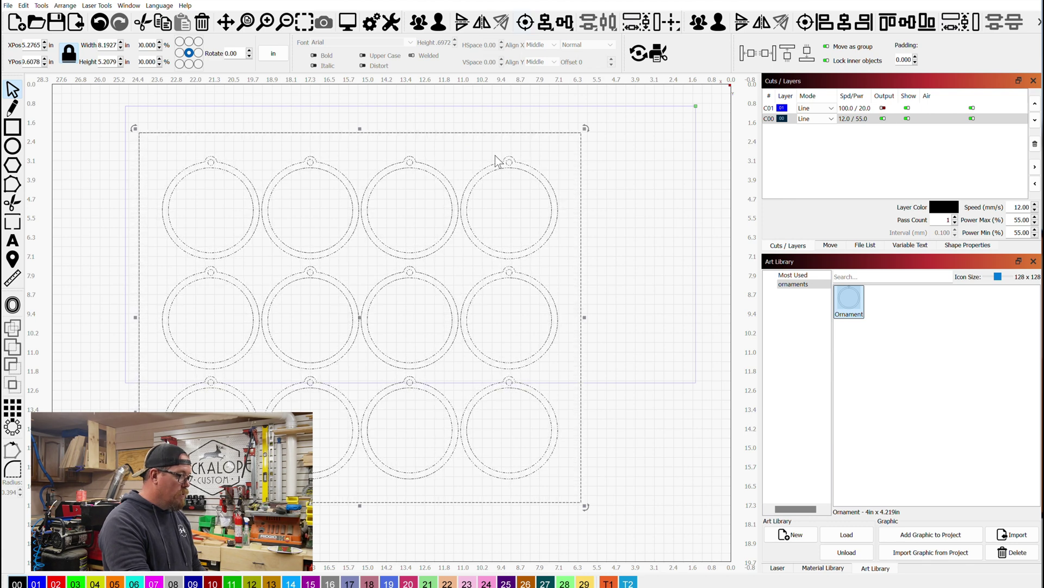
click(461, 158)
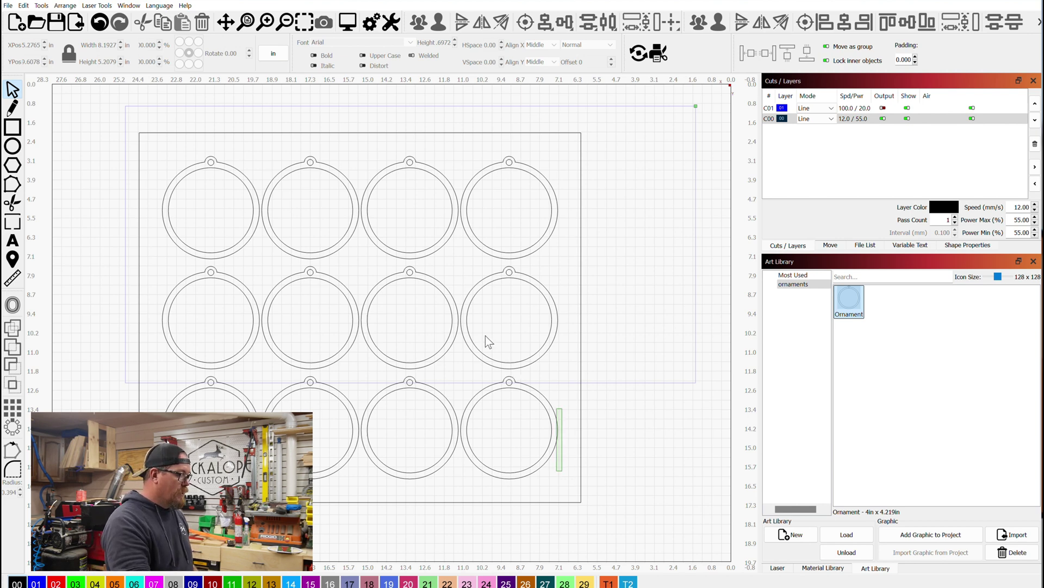
Undo the grid back to one ornament, draw a large blue-layer rectangle around its square, and select the ornament
key(ctrl+z)
key(ctrl+r)
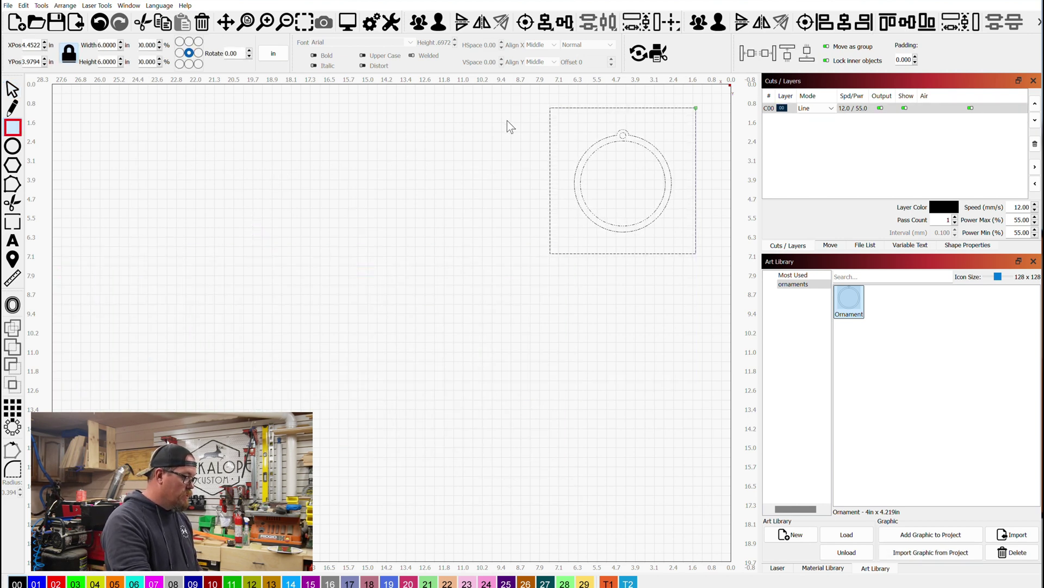
drag(443, 93, 712, 308)
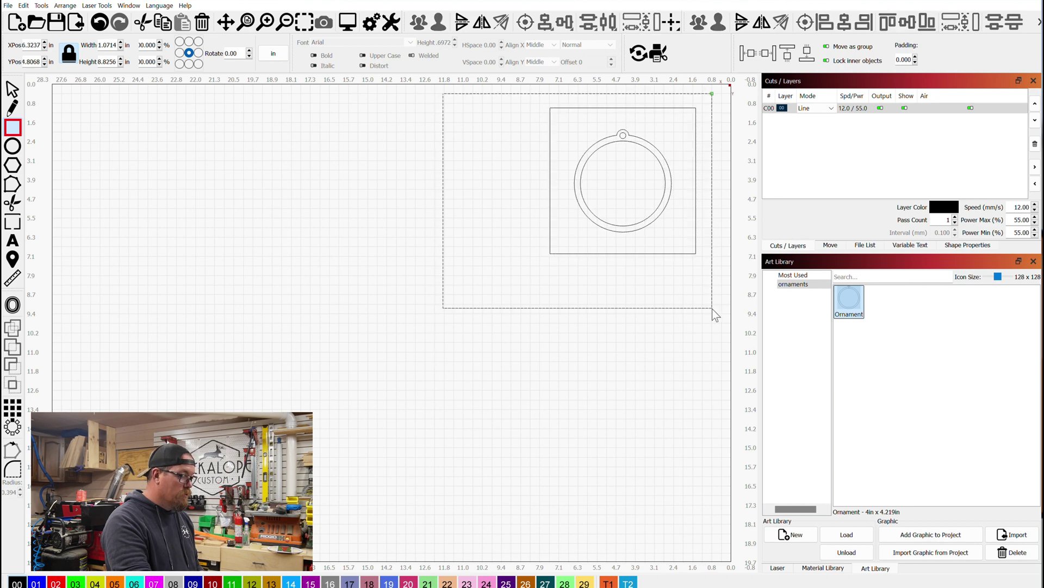
click(37, 583)
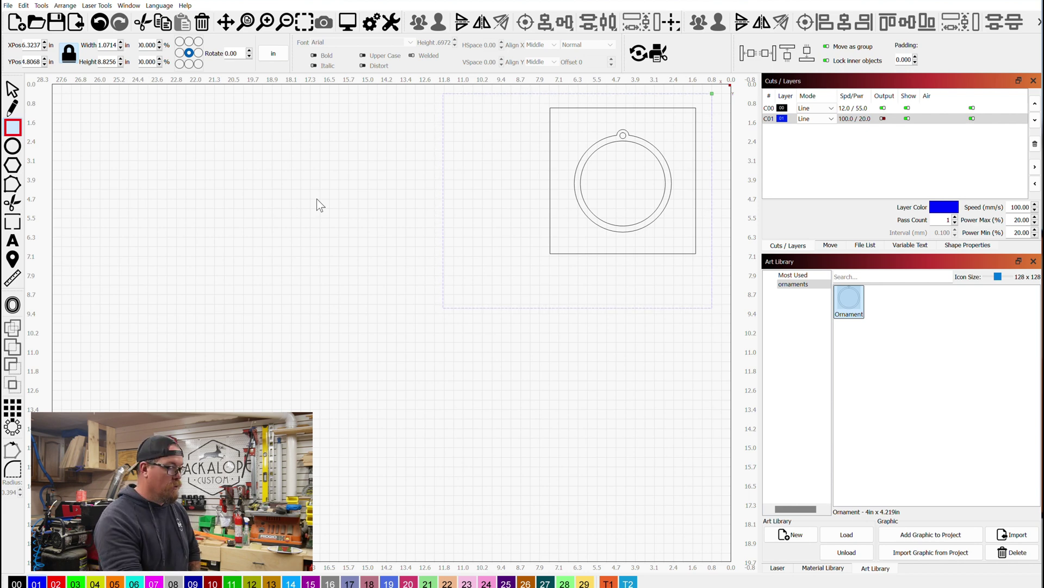
click(639, 139)
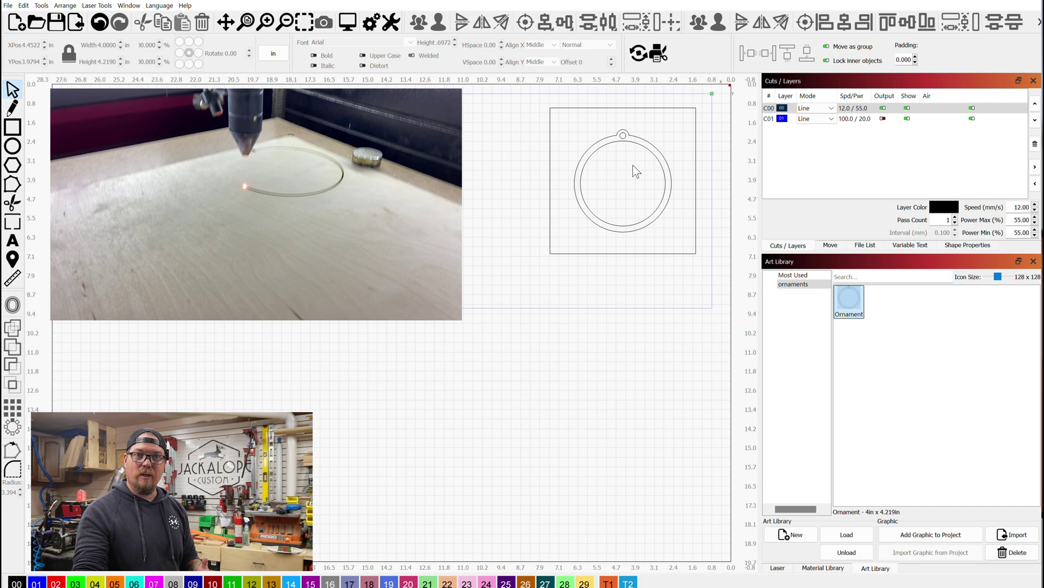
Delete the ornament's inner circle and the small hanging hole at its top
click(627, 142)
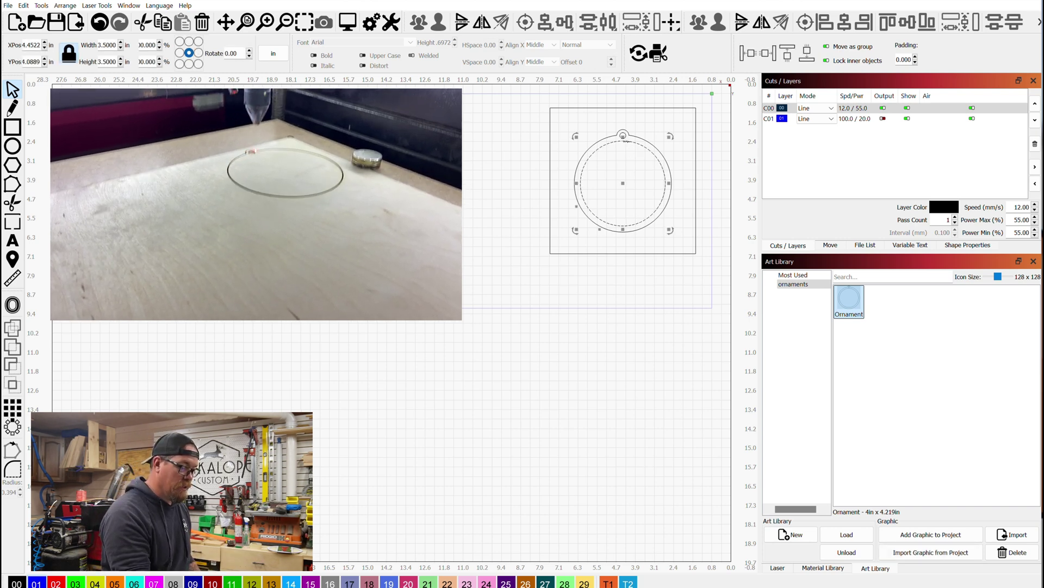
key(Delete)
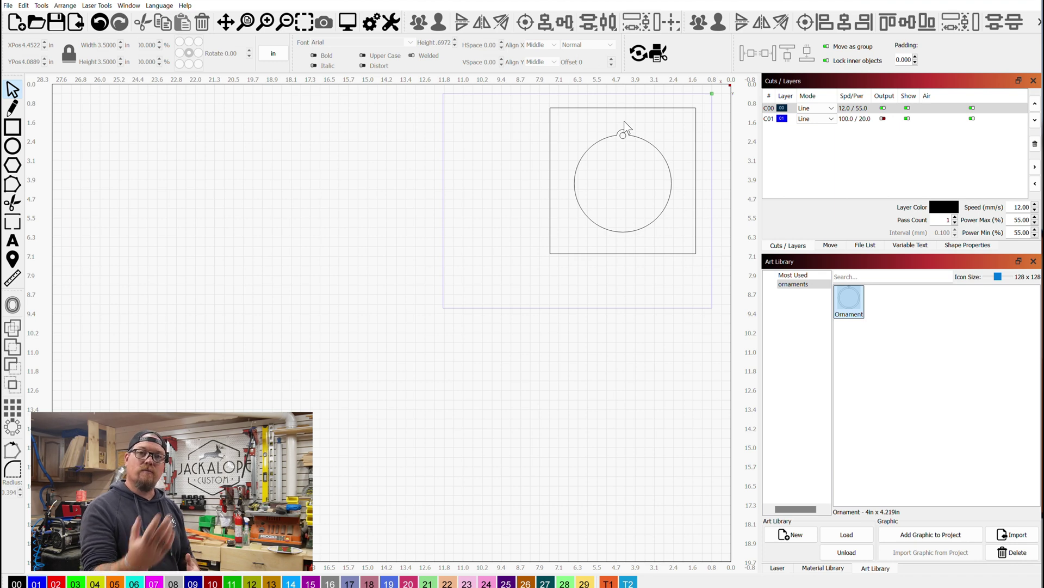
click(623, 133)
key(Delete)
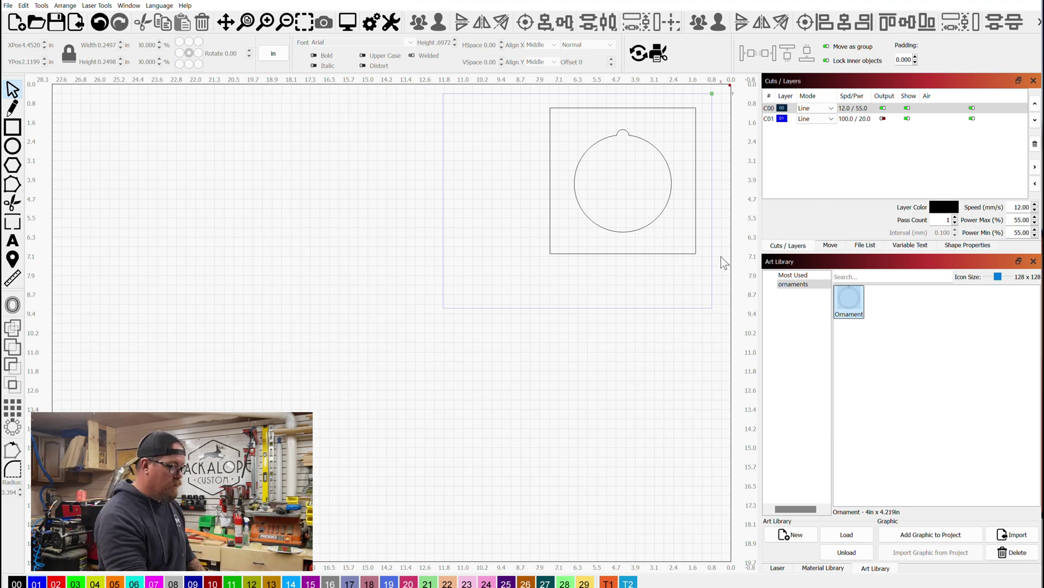
Save the square and ornament outline as 'ornament engrave template' in Templates, then select all shapes
drag(639, 162, 593, 99)
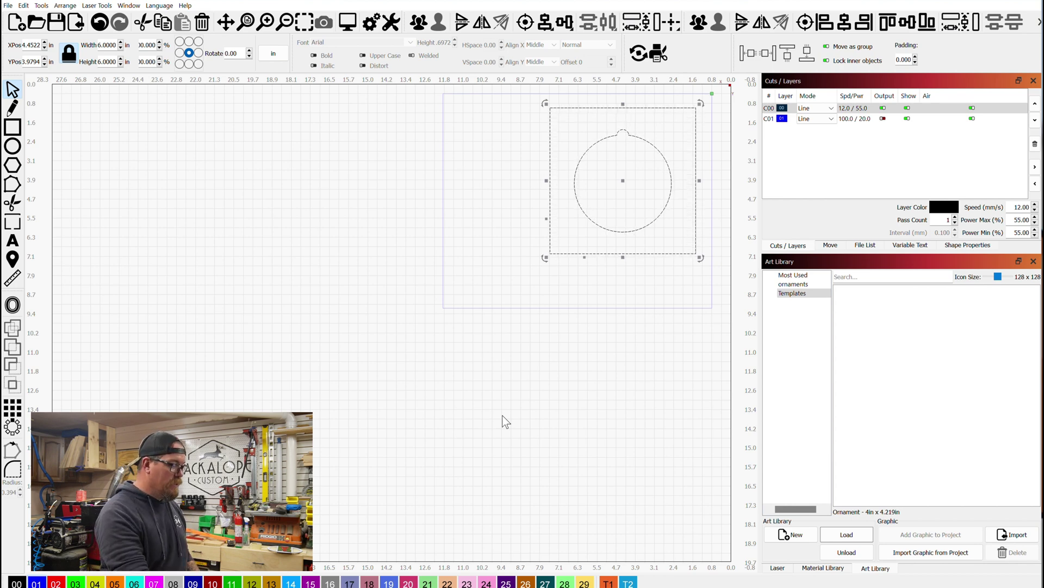
click(941, 553)
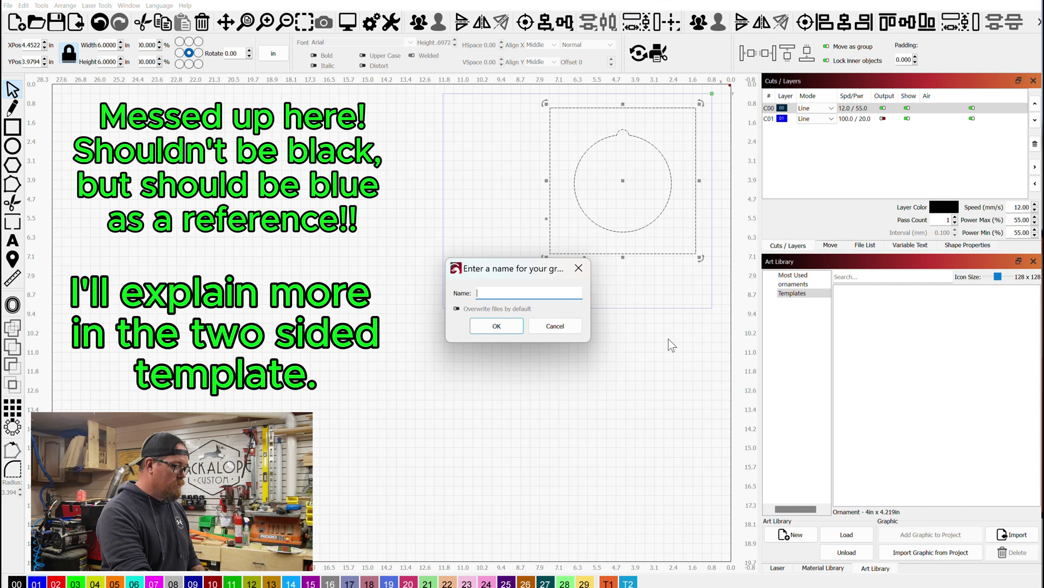
text(ornament engrave template)
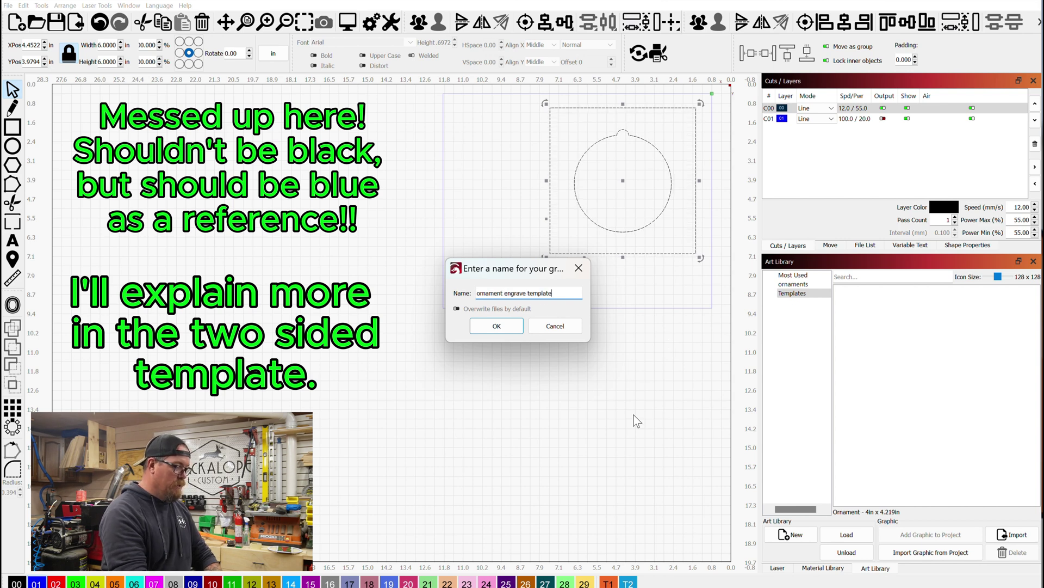
key(Return)
drag(653, 358, 354, 163)
Clear the canvas, place the engrave template, and centre the Steamboat graphic inside its circle
key(Delete)
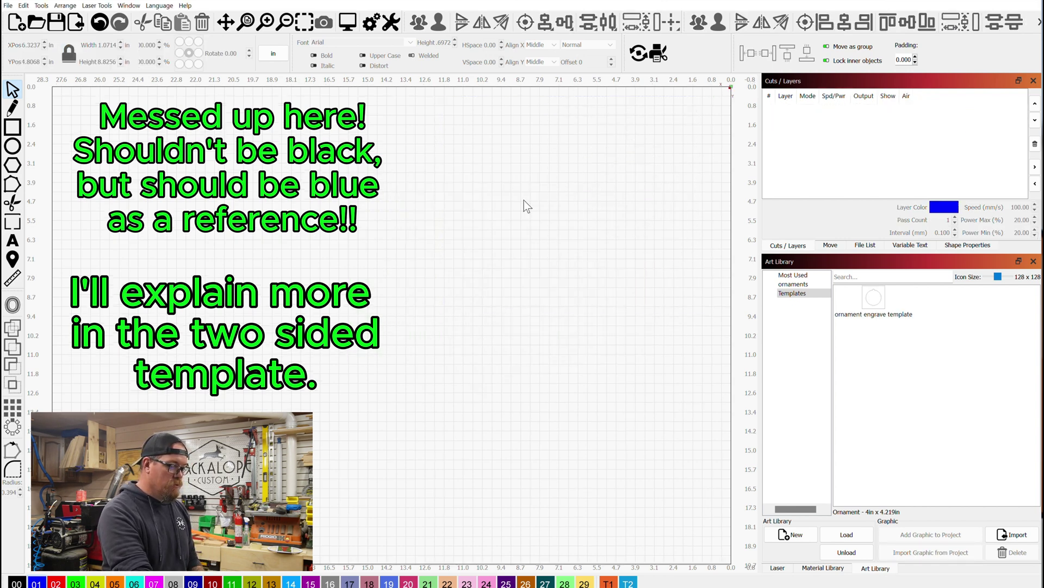
drag(873, 298, 604, 226)
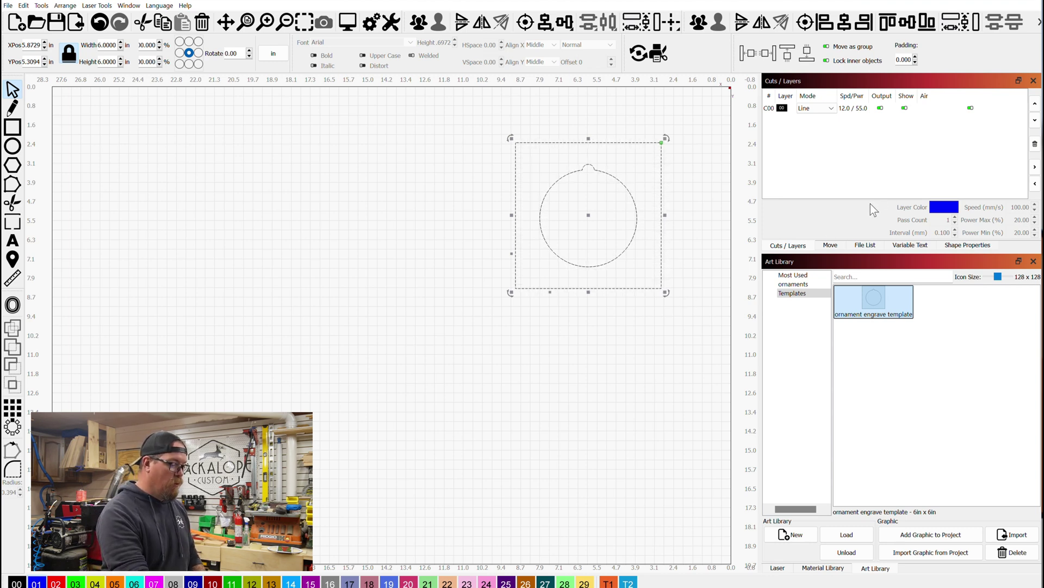
click(792, 275)
drag(914, 299, 587, 224)
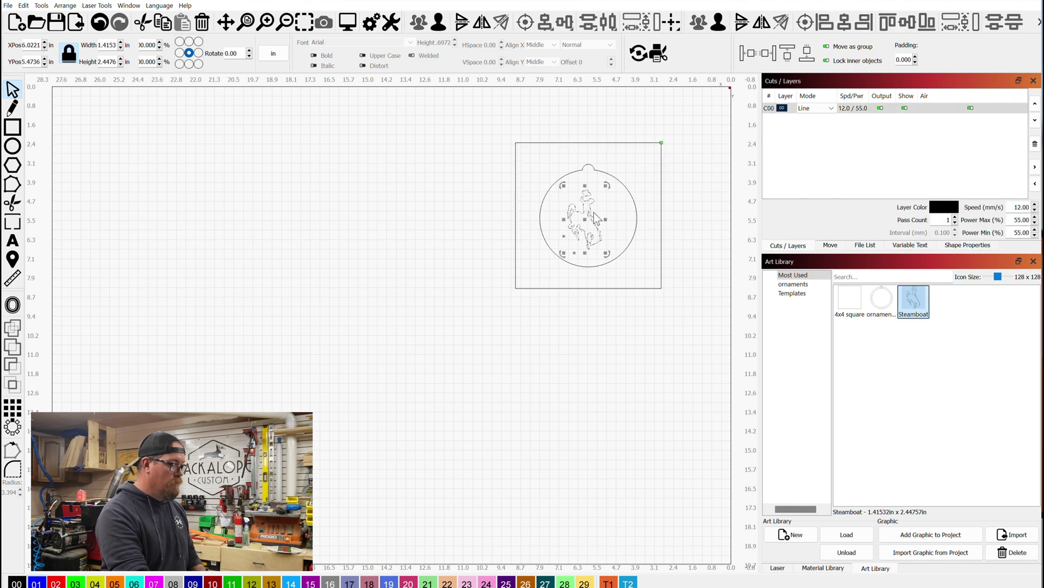
shift+click(629, 189)
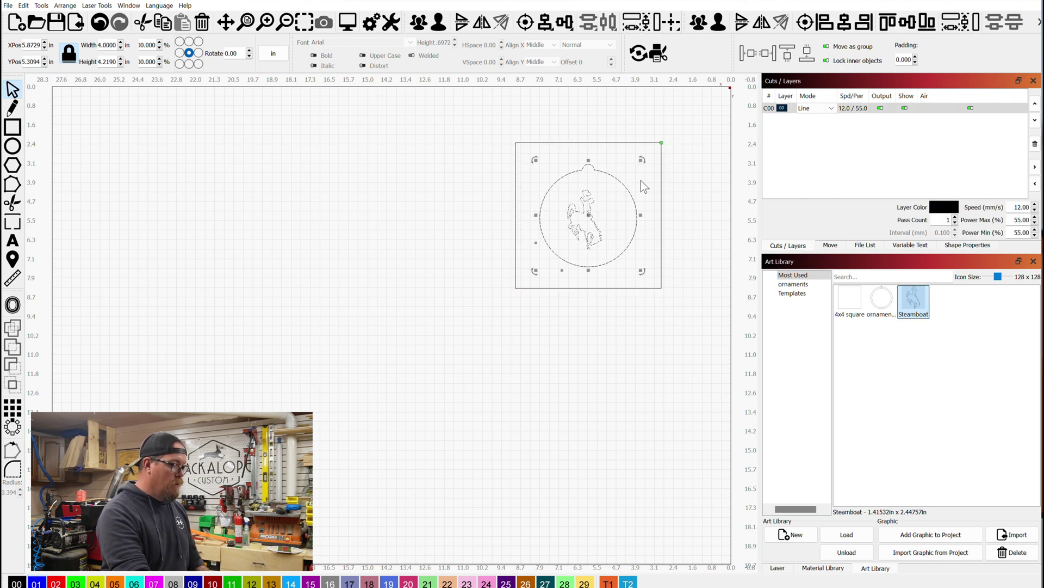
click(807, 24)
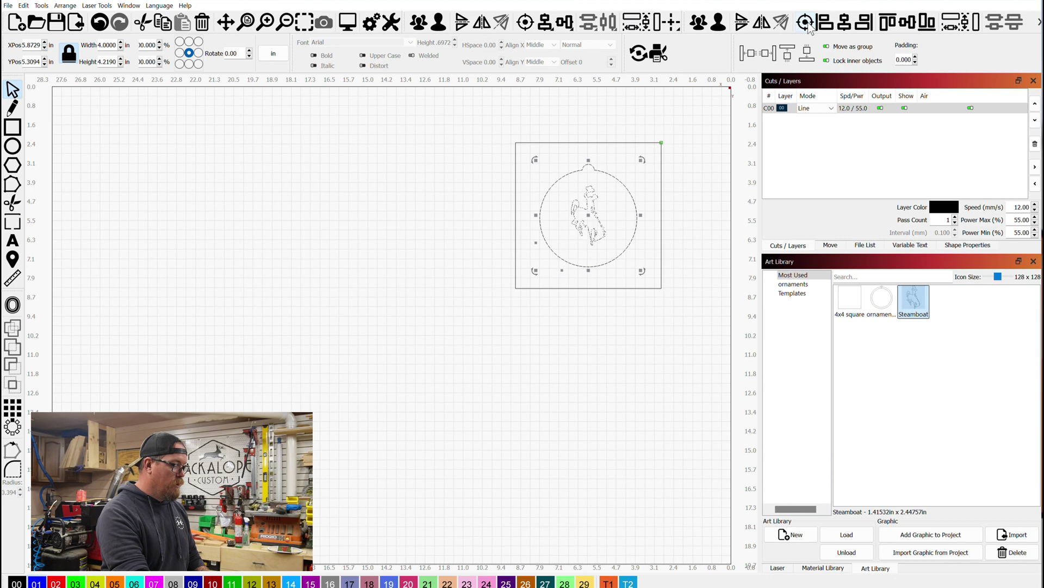
click(549, 377)
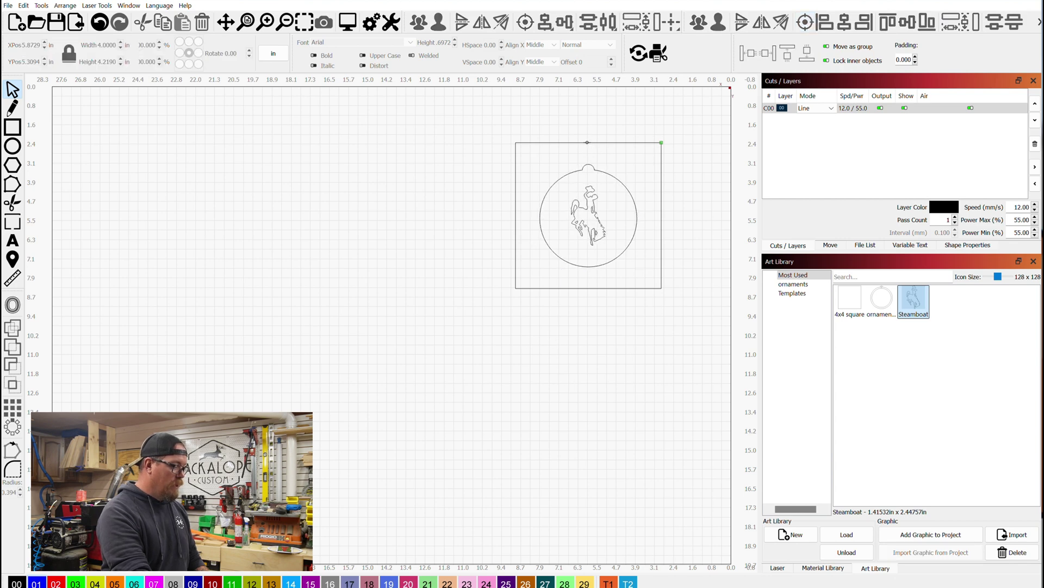
Move the square, circle and Steamboat outlines onto blue layer C01
drag(573, 182, 532, 113)
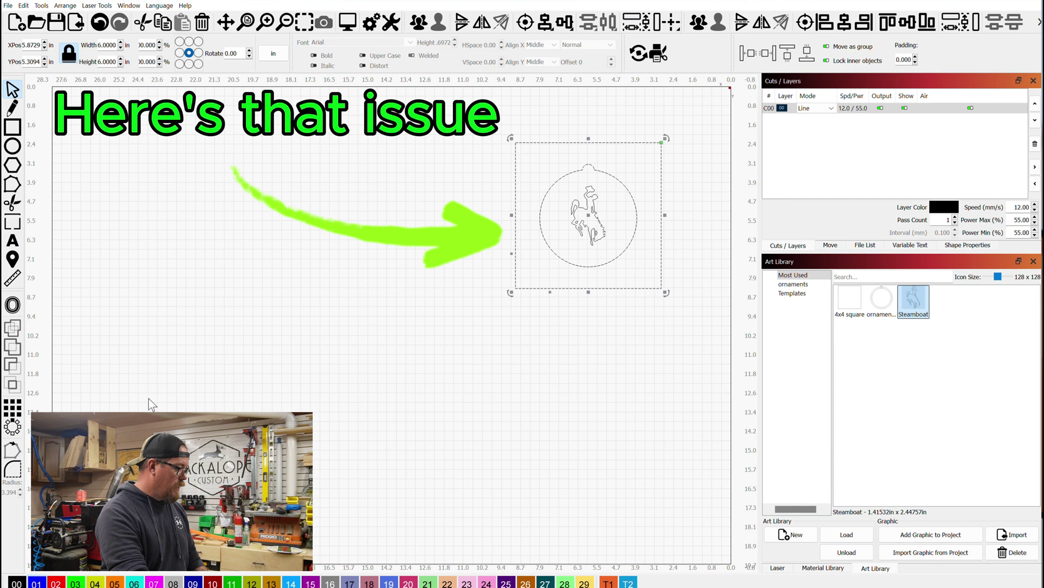
click(36, 583)
click(657, 361)
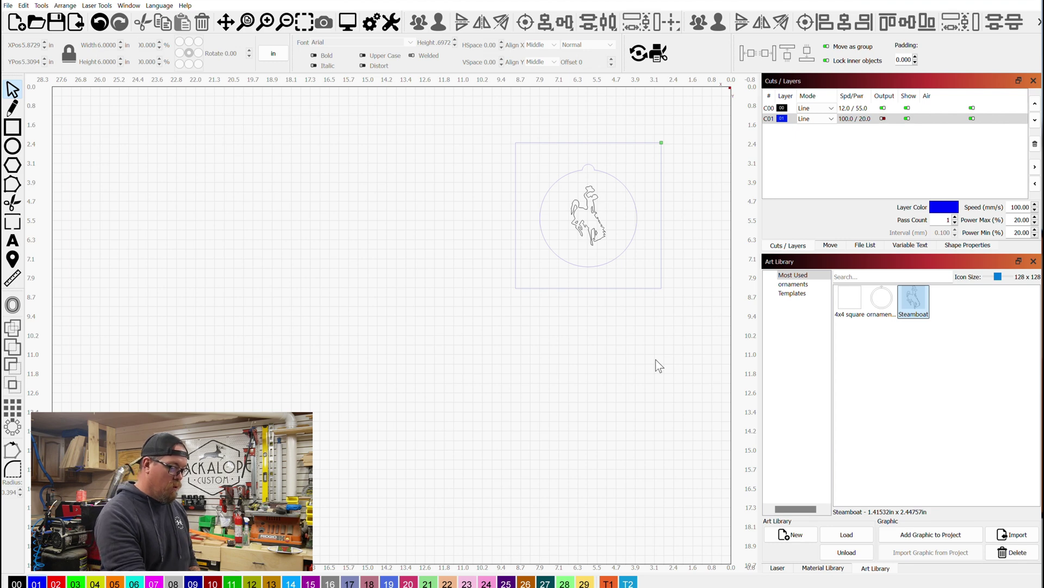
Switch the side dock to the Laser panel
click(778, 568)
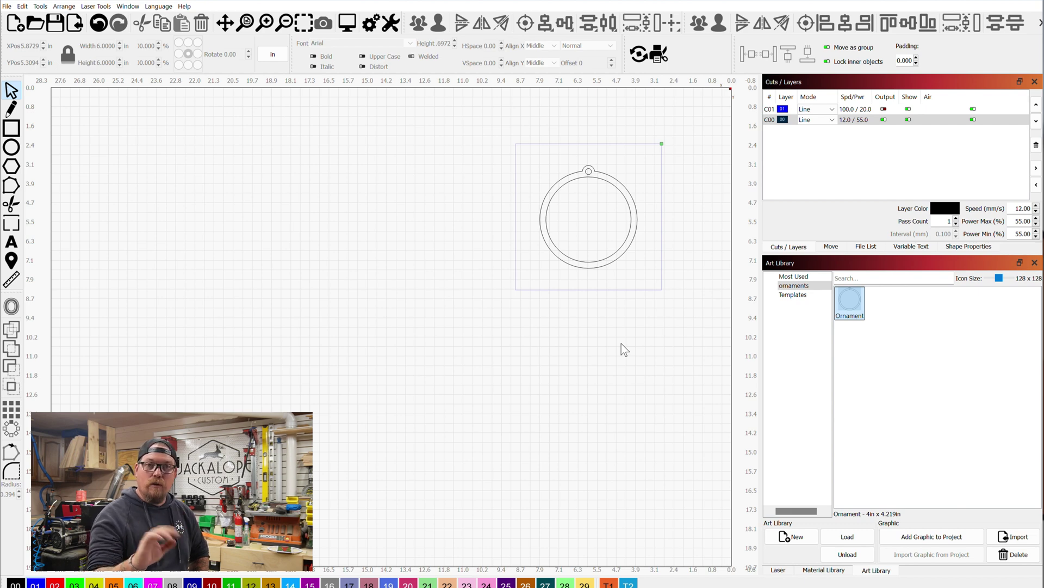
Weld the hanging loop to the ring's upper left and place a mirrored copy to the left
drag(621, 344, 584, 156)
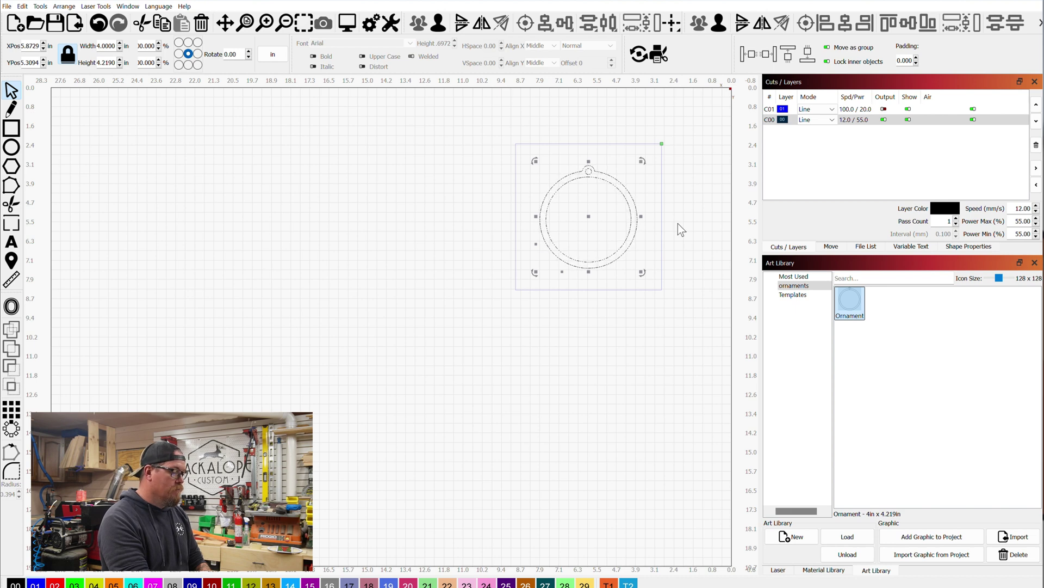
drag(589, 170, 557, 175)
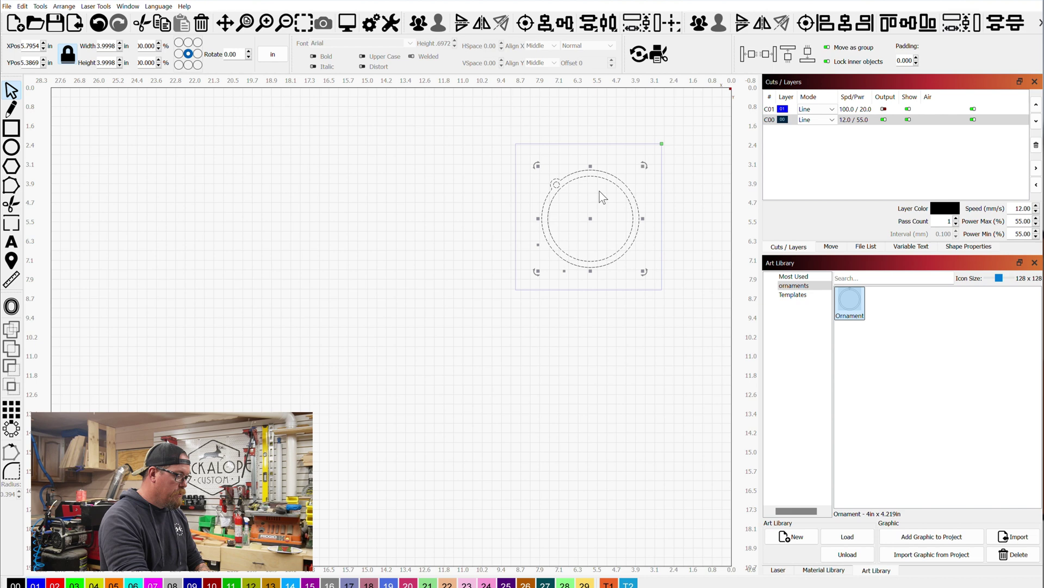
key(ctrl+a)
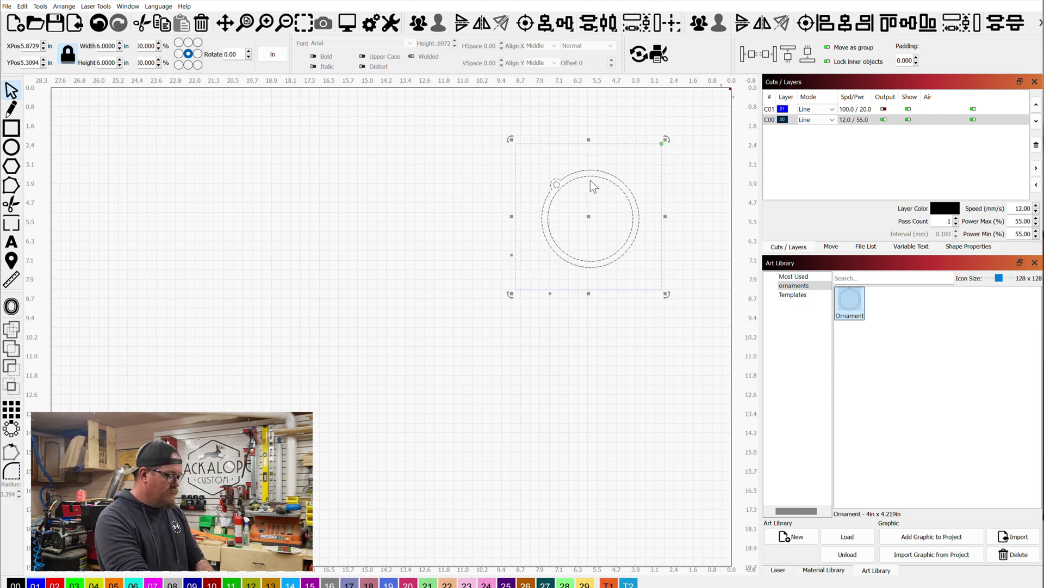
key(ctrl+w)
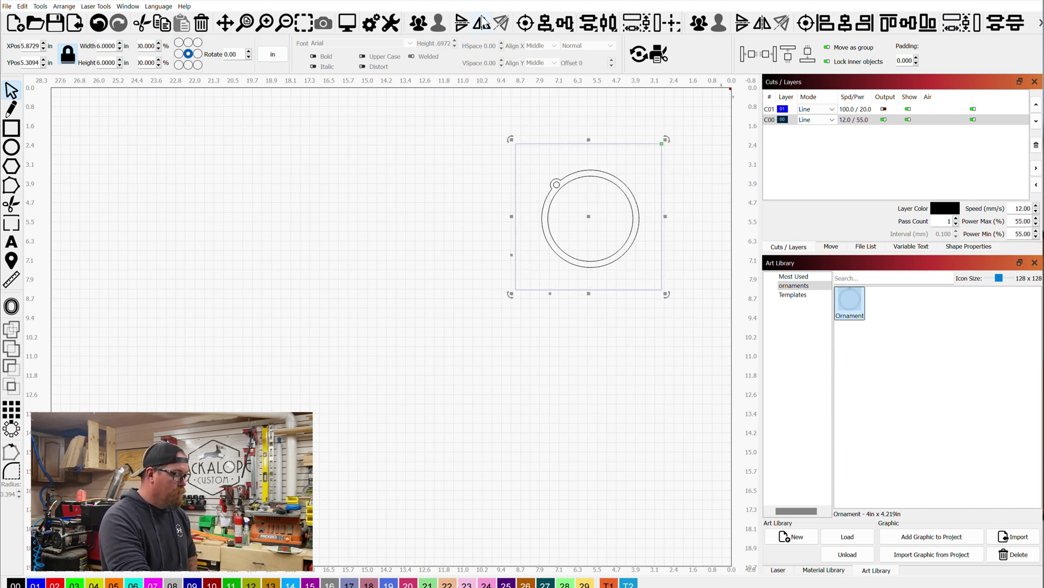
click(482, 25)
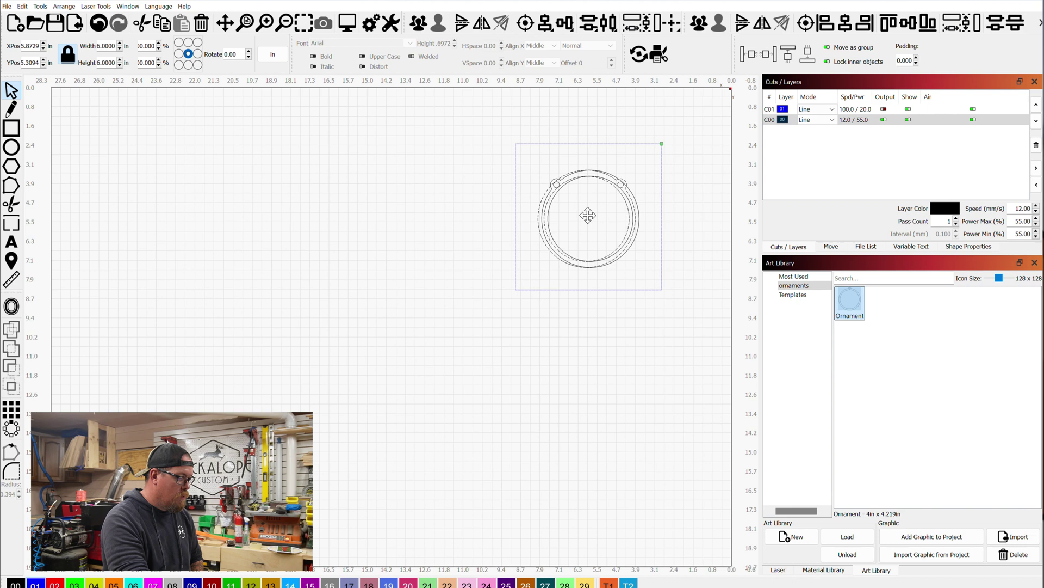
drag(588, 216, 423, 226)
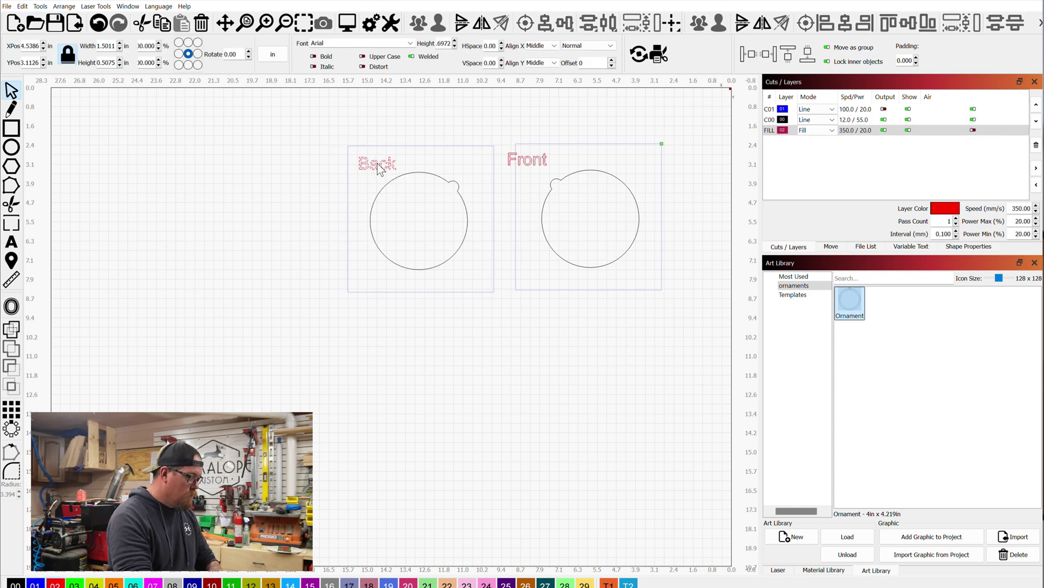
Nudge the Back label up-left and shift the Front label right above its ring
drag(379, 169, 375, 166)
click(527, 158)
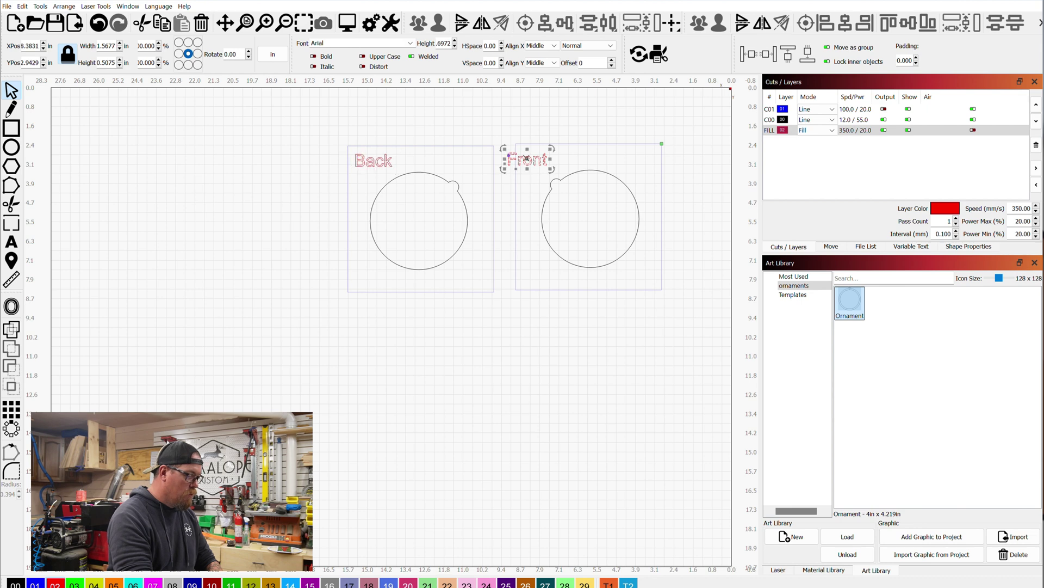
drag(526, 158, 543, 160)
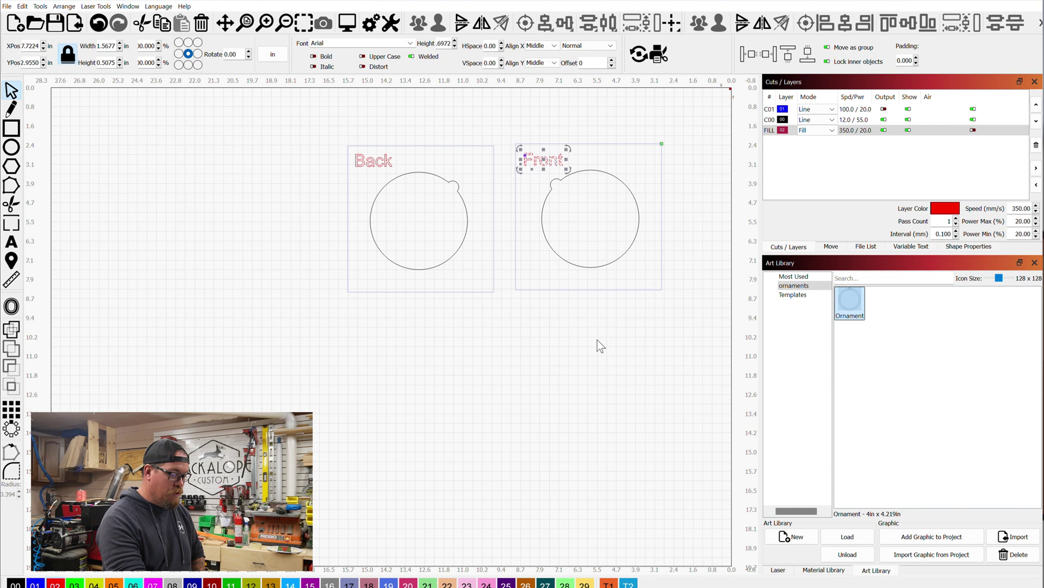
Check the material library, return to the Art Library, and pick the Rectangle tool
click(827, 570)
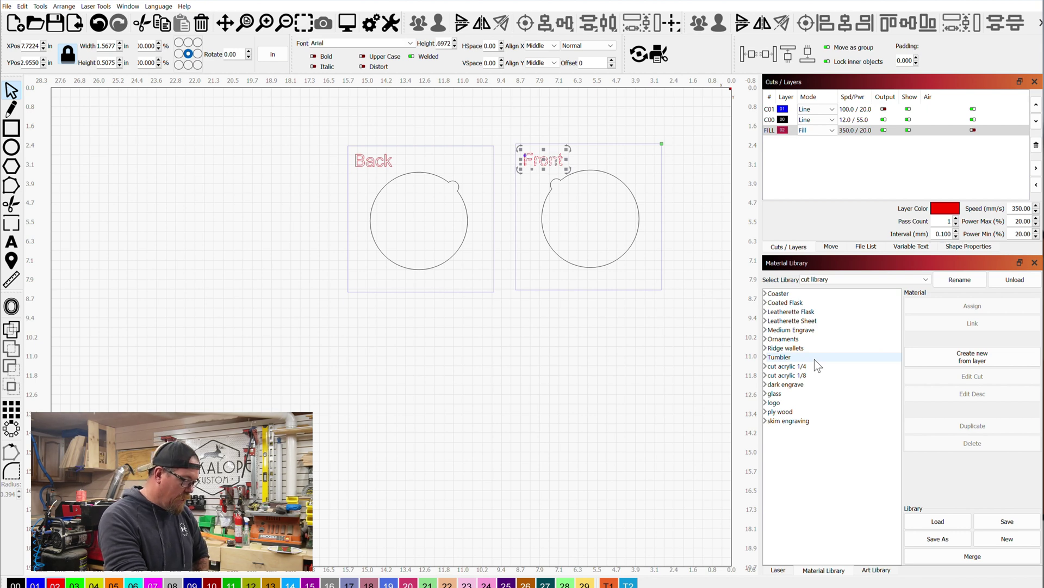
click(876, 569)
click(612, 217)
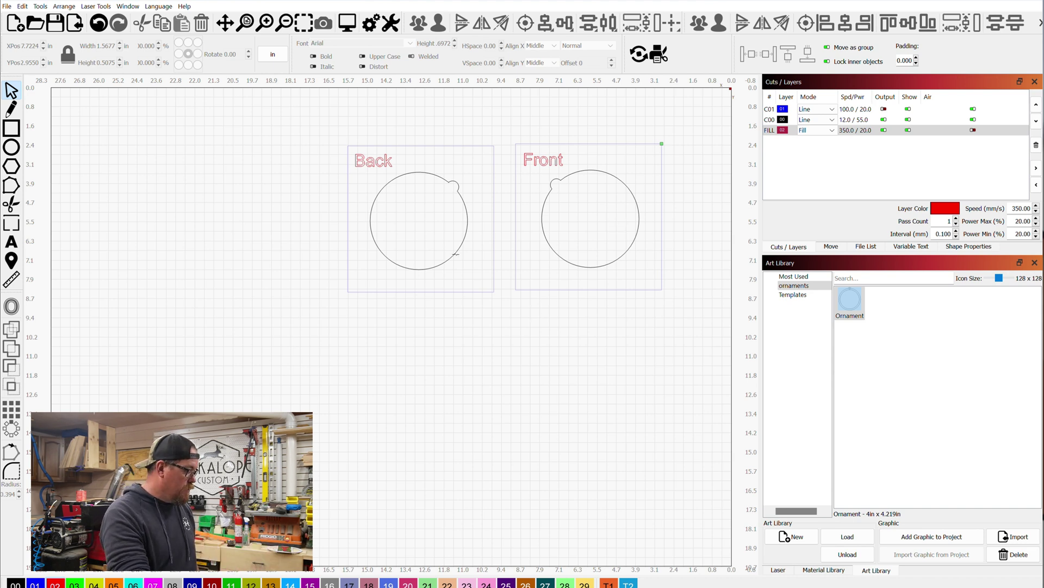
click(11, 128)
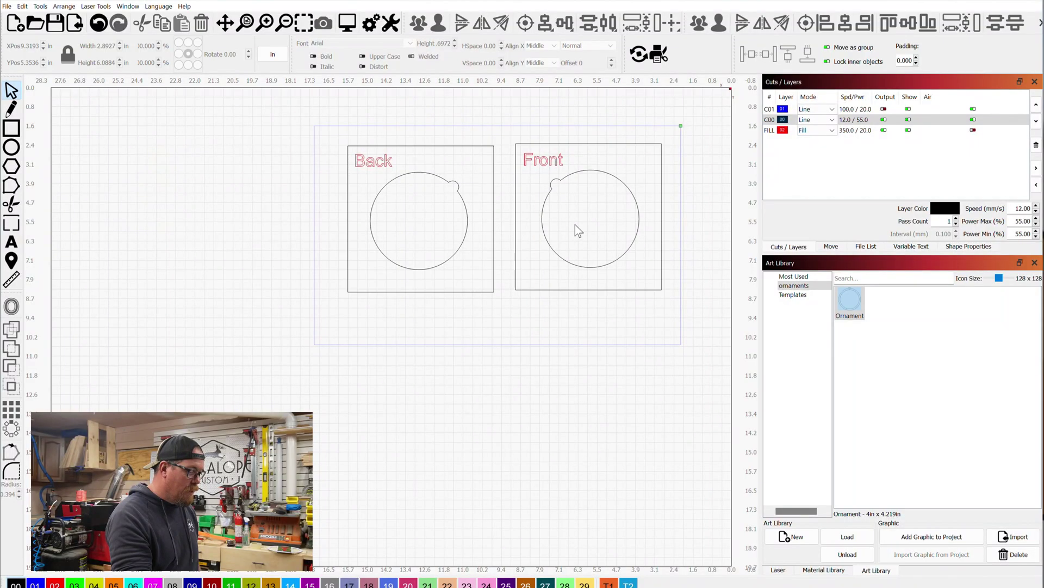
Delete the large enclosing rectangle, then select the whole Front piece
click(599, 125)
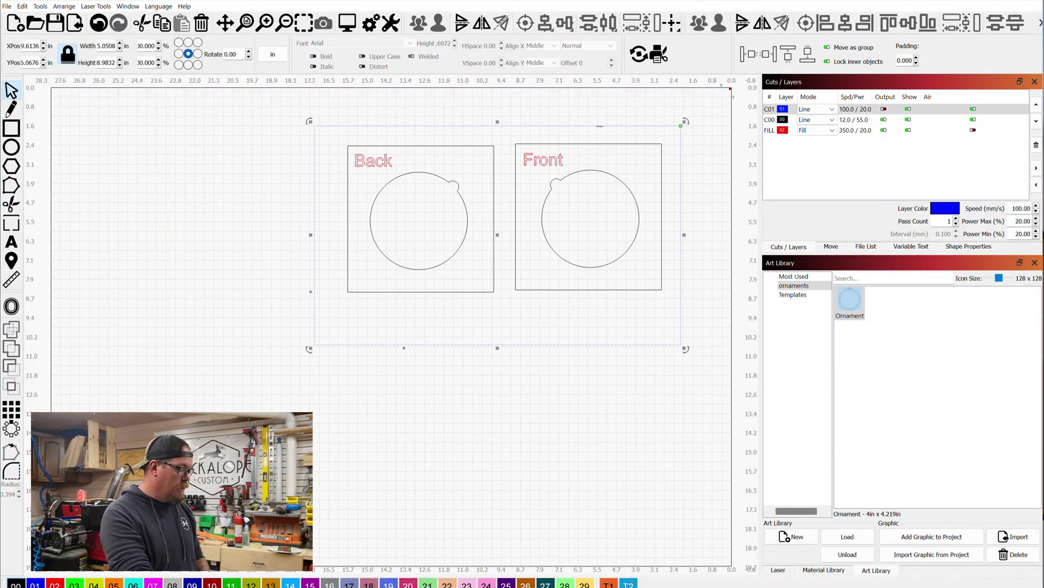
key(Delete)
drag(590, 207, 533, 135)
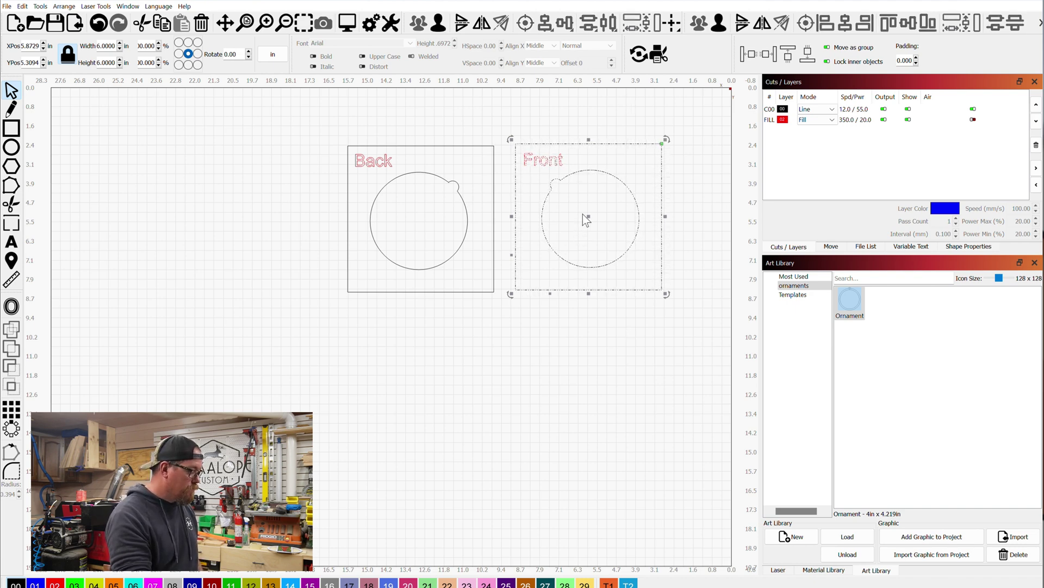
Save the Front piece to the Templates library as 'Front ornament engrave'
click(804, 296)
click(932, 555)
text(Front ornament engrave)
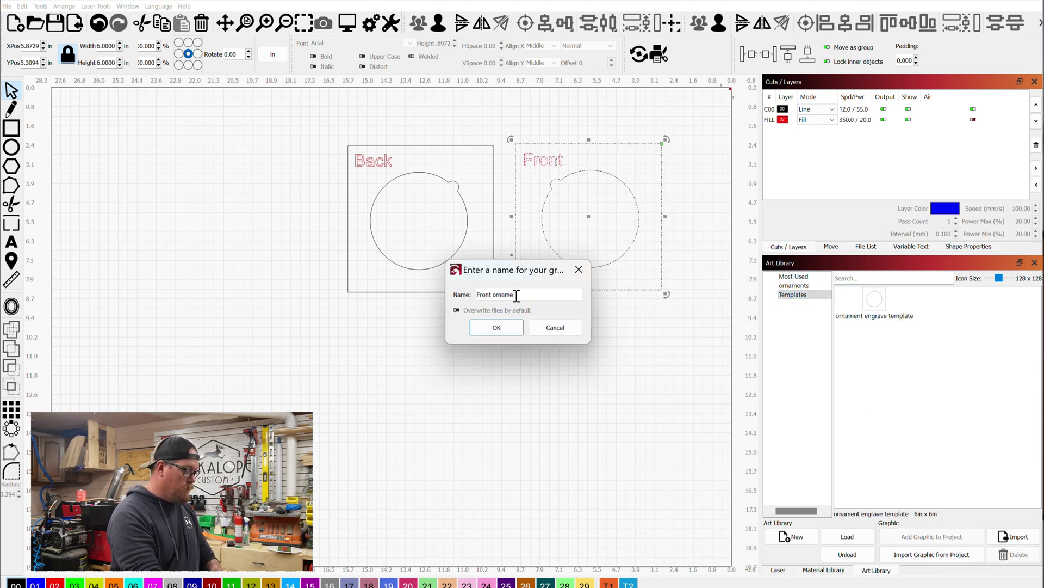
click(497, 327)
Save the Back piece to the Templates library as 'Back ornament engrave'
drag(333, 133, 420, 331)
key(Return)
text(Back ornament engrave)
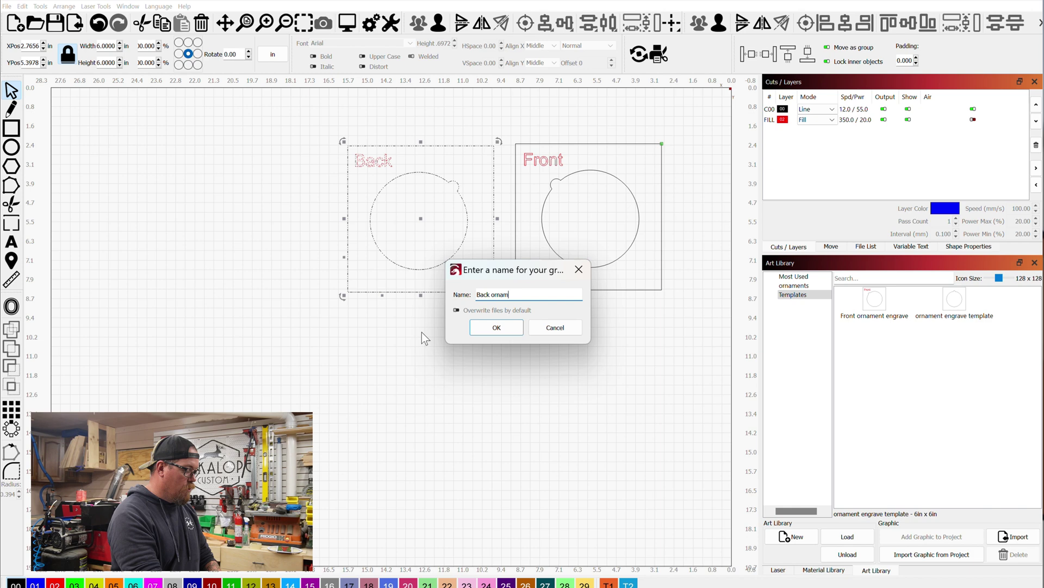
key(Return)
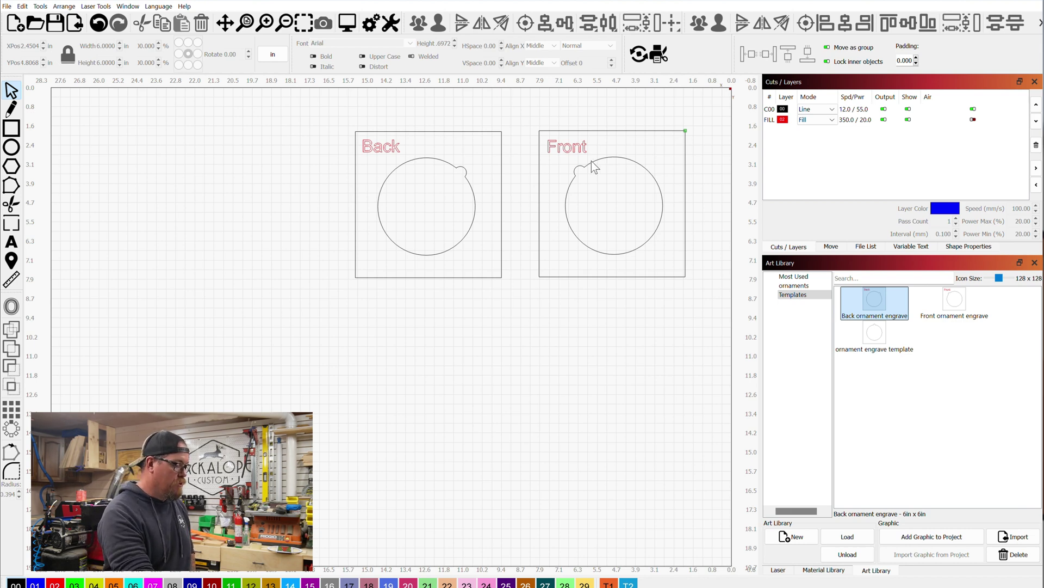
Move the Front and Back pieces onto blue layer 01
drag(614, 186, 537, 119)
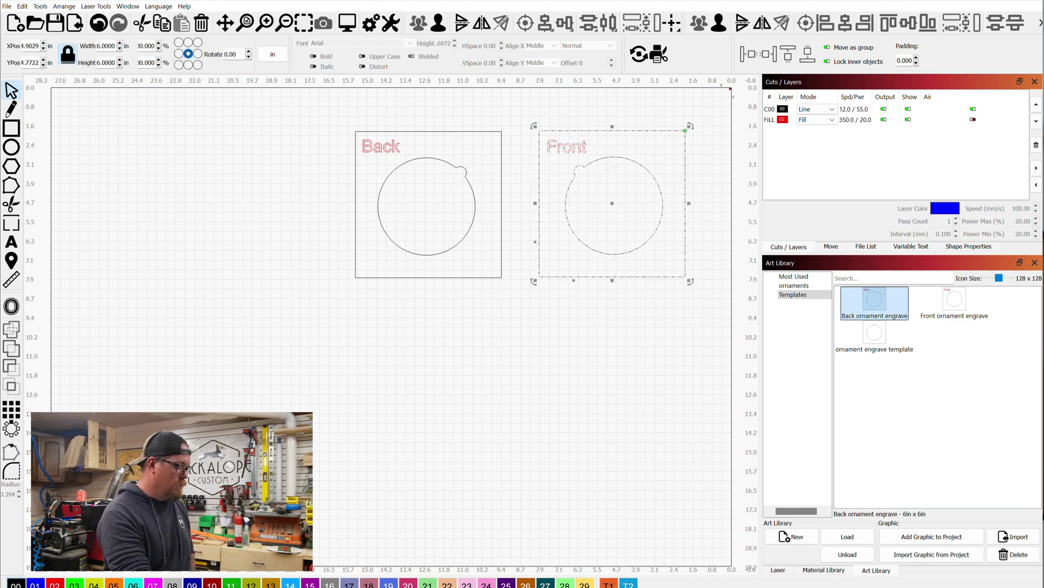
drag(448, 205, 277, 110)
click(36, 584)
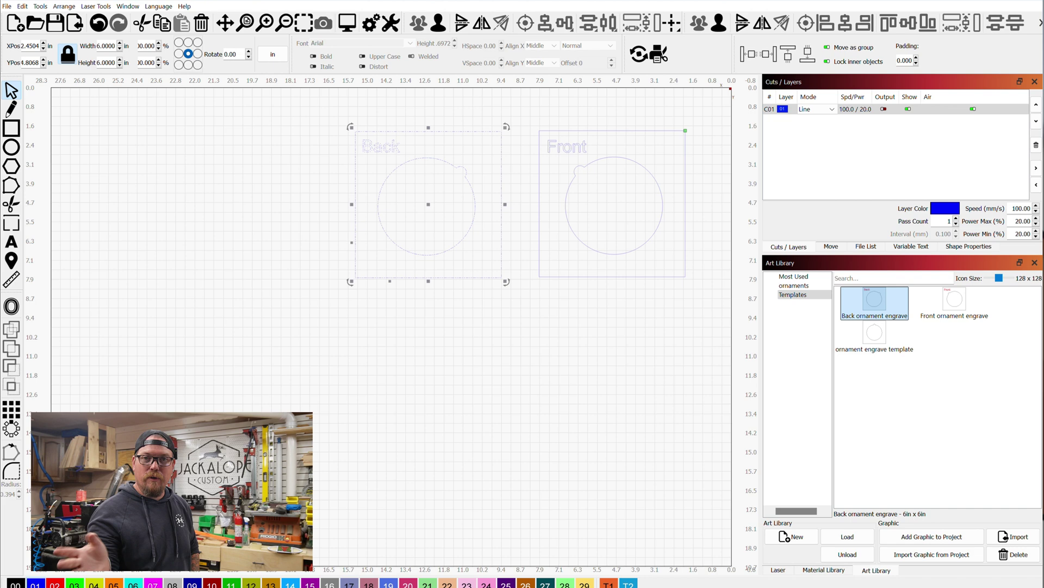
Re-save 'Front ornament engrave' and 'Back ornament engrave', replacing the existing templates
click(931, 553)
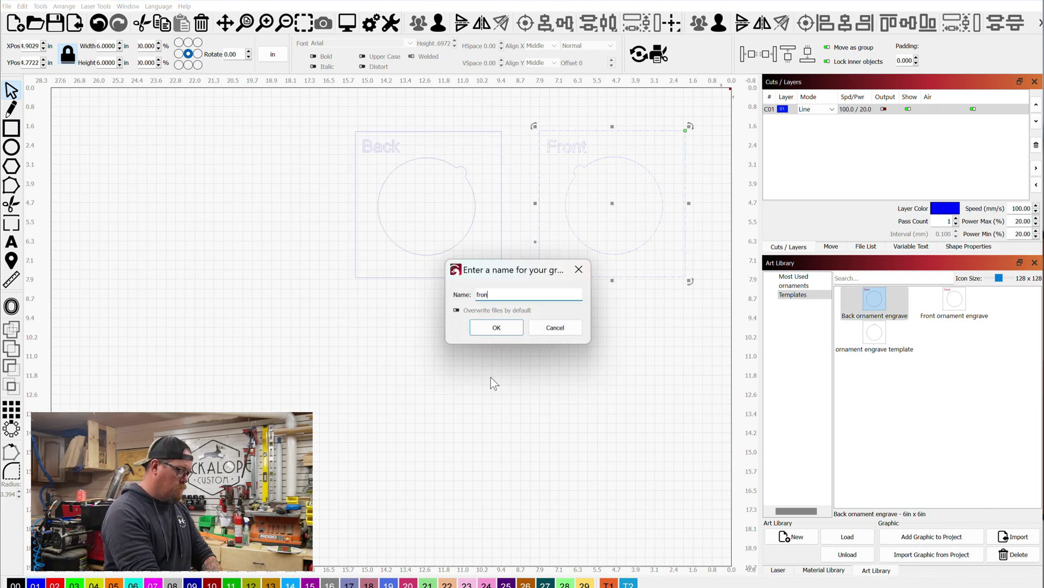
text(Front ornament engrave)
key(Return)
key(Return)
click(427, 158)
click(931, 554)
text(Back orna)
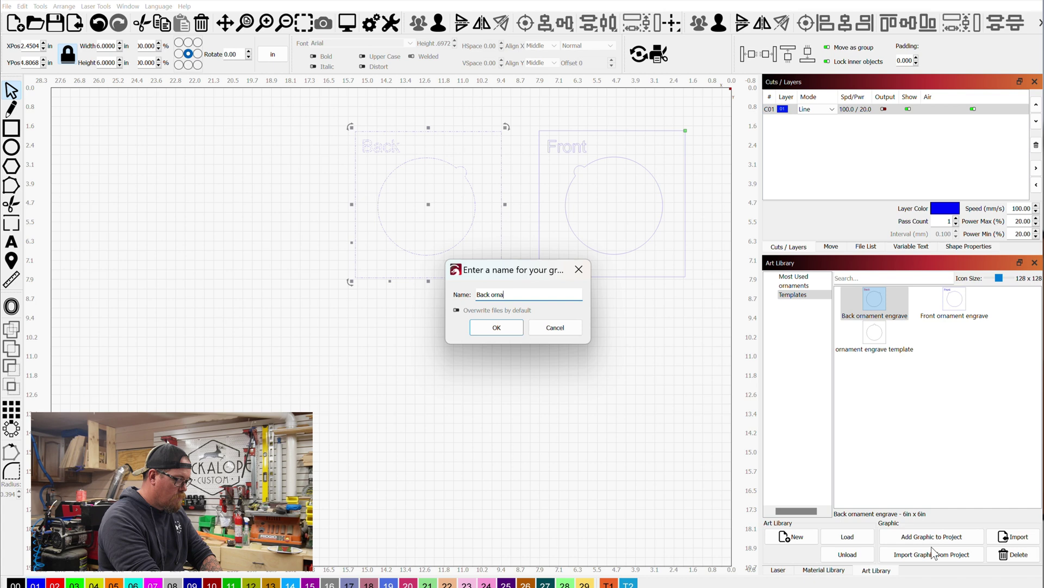
text(ment engrave)
key(Return)
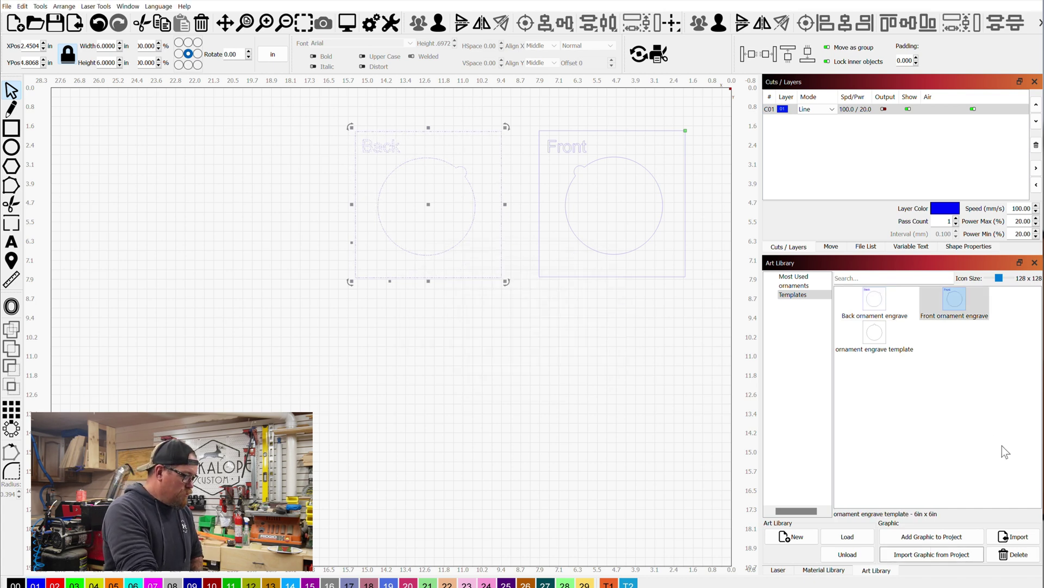
Delete both pieces and place the Front ornament engrave template at the canvas's top right
drag(691, 350, 336, 240)
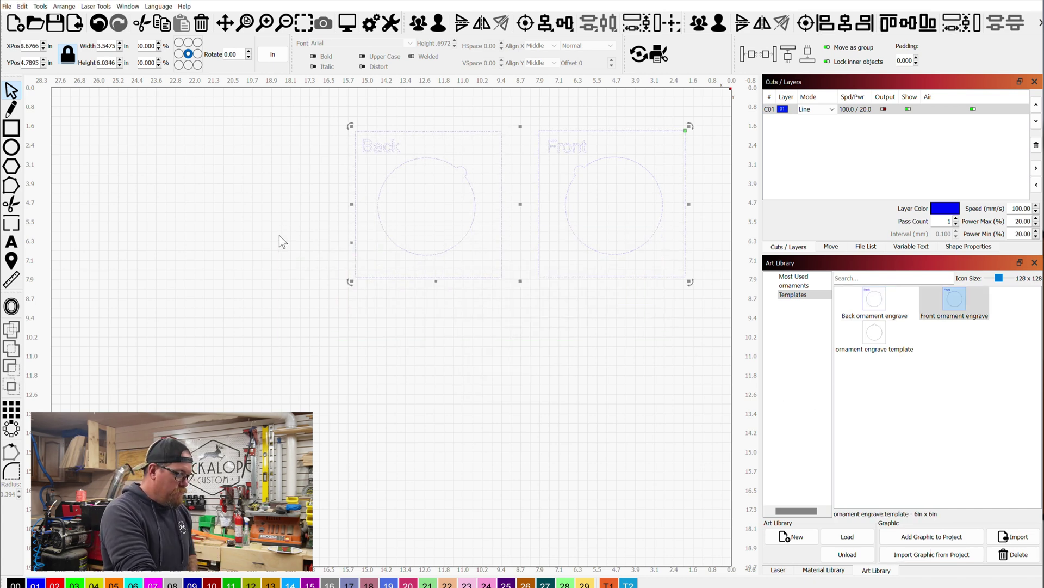
key(Delete)
double_click(949, 296)
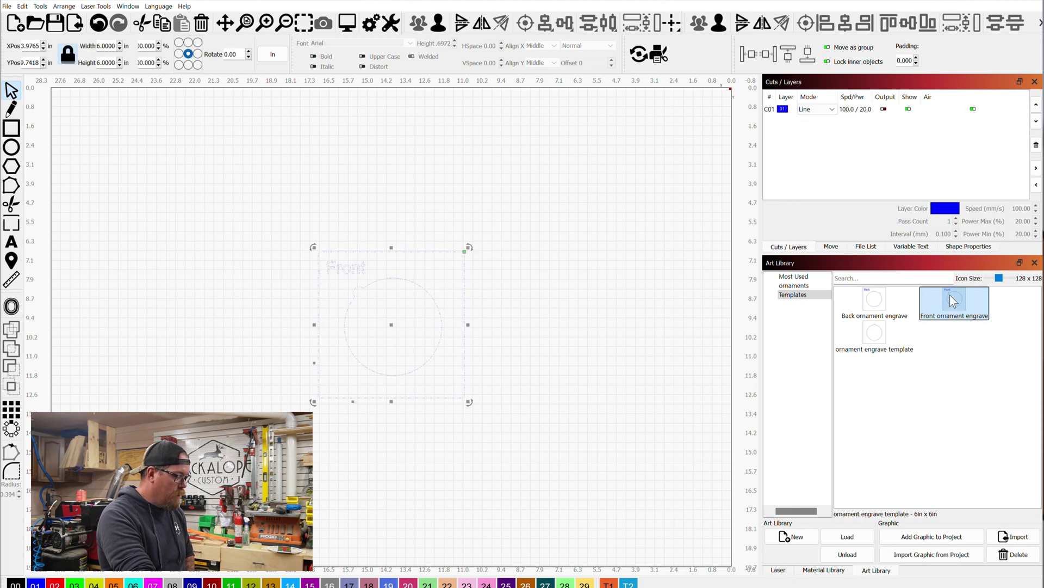
drag(392, 324, 648, 172)
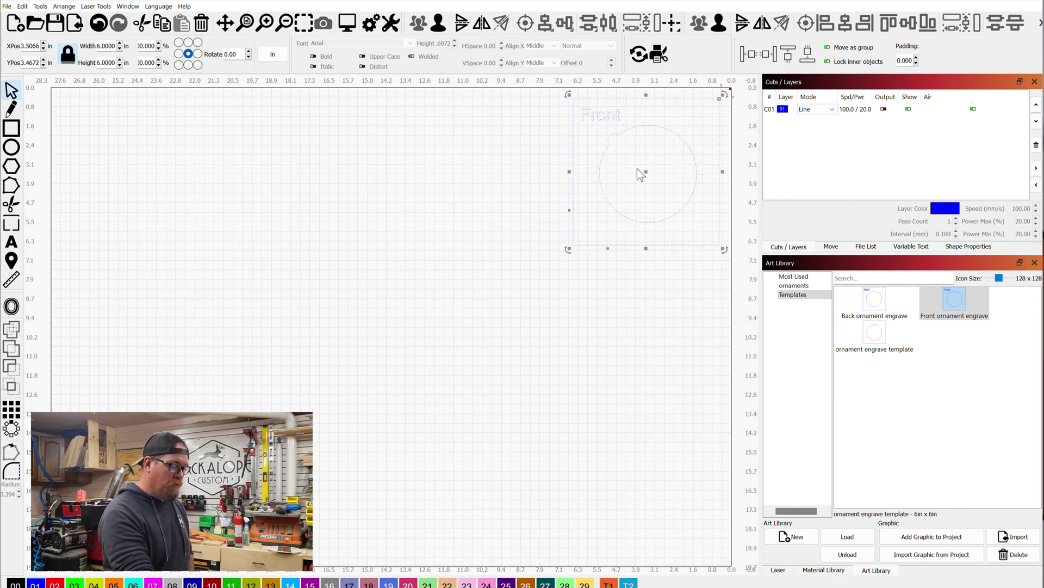
Check the Laser panel, then browse the Art Library's ornaments and most-used categories
click(779, 570)
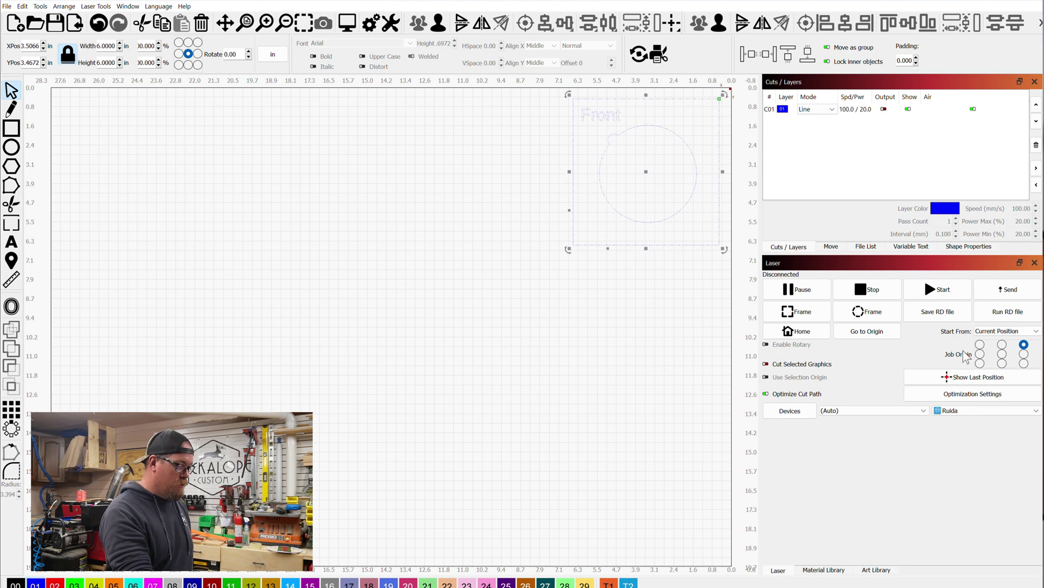
click(877, 570)
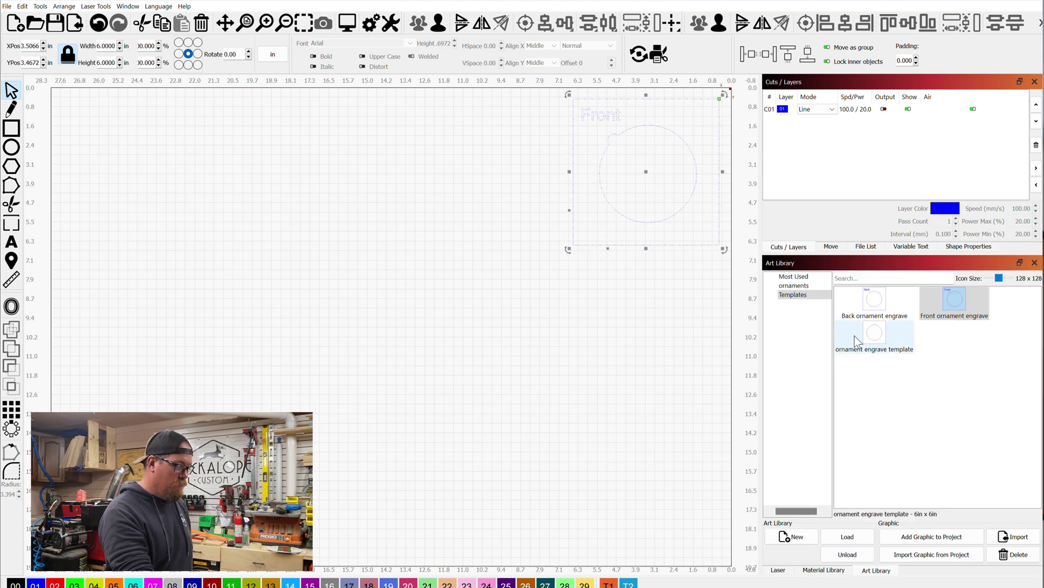
click(805, 286)
click(810, 277)
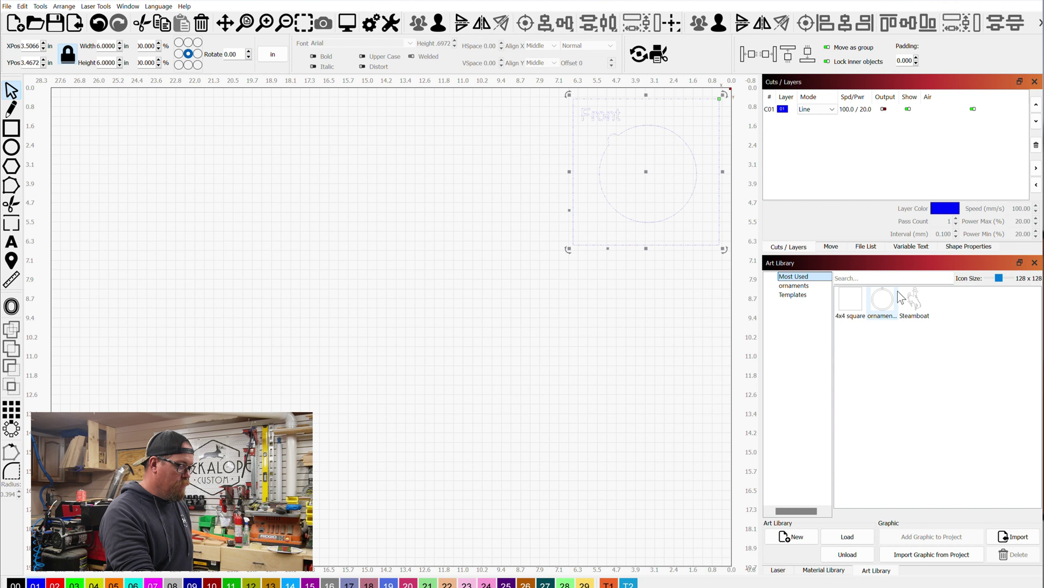
Add the Back ornament engrave template, centre 'Thank you' in its ring, and preview the engraving
drag(909, 304, 680, 179)
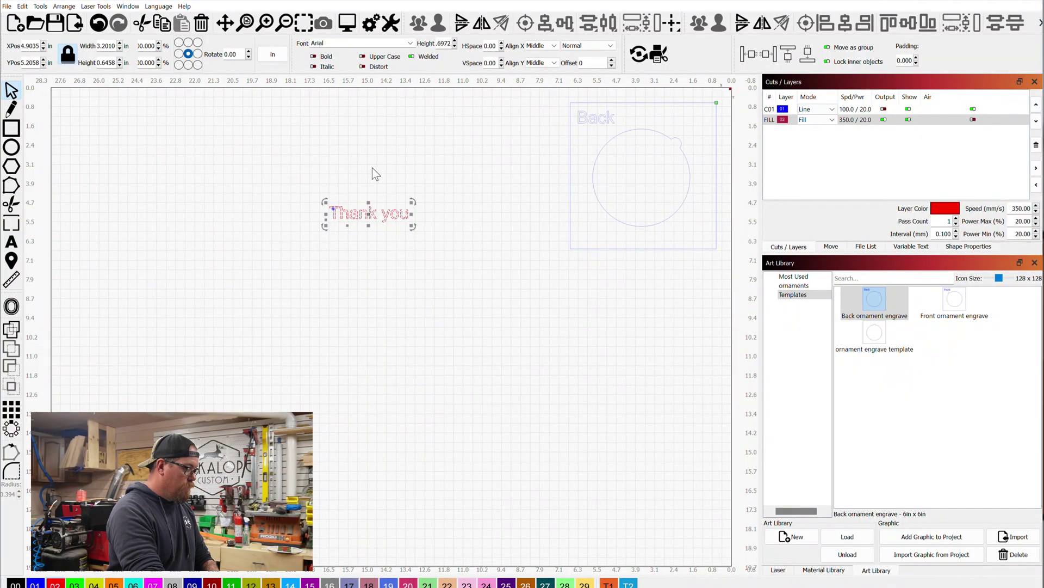
drag(369, 216, 640, 176)
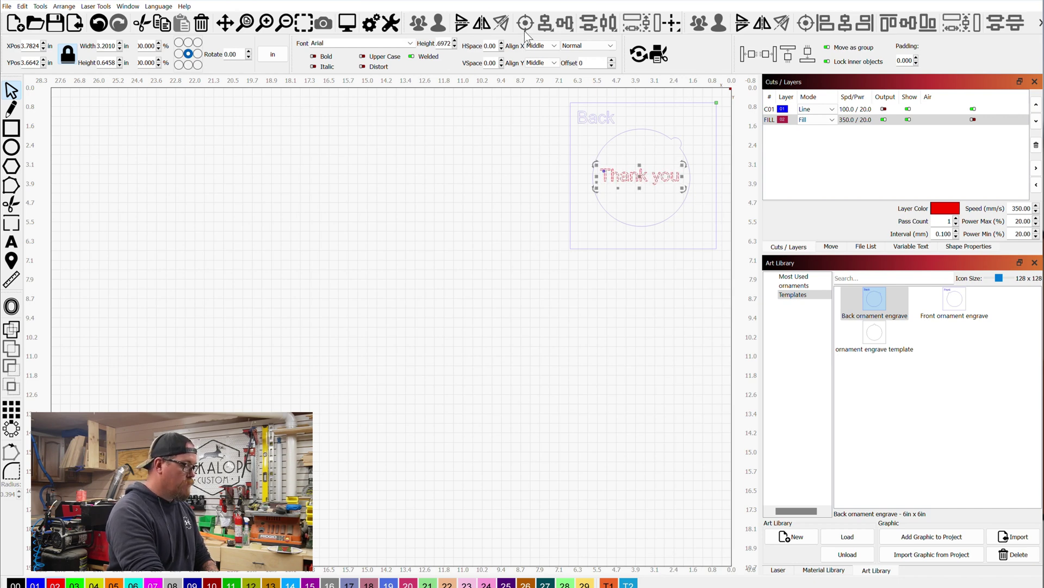
click(346, 23)
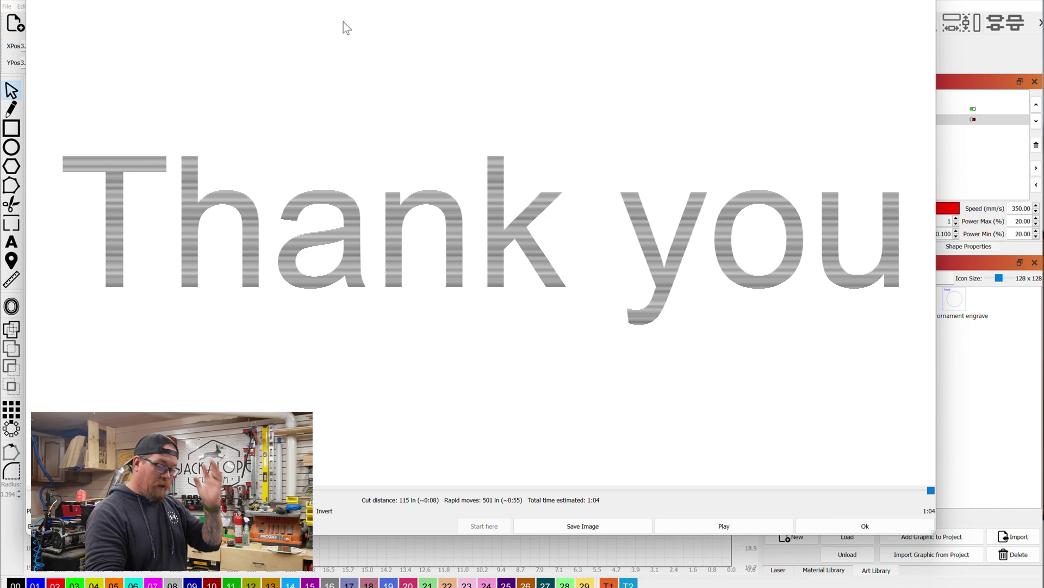